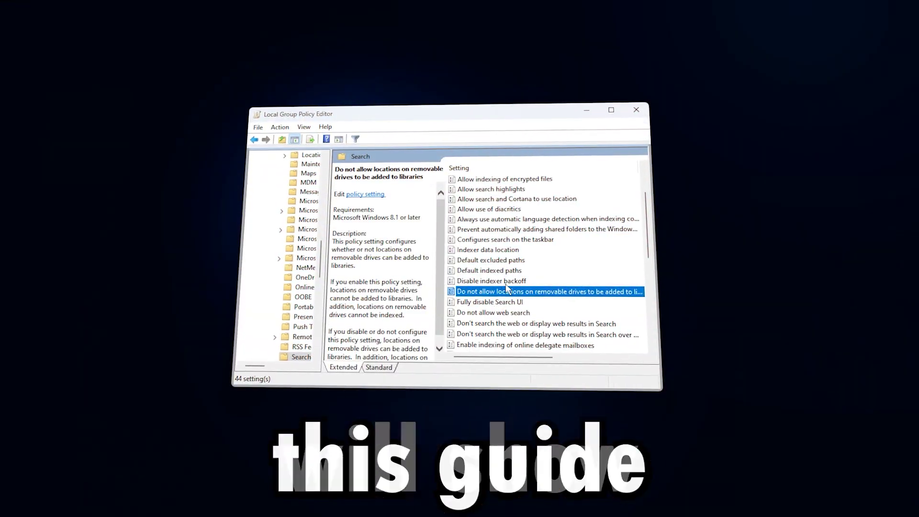
Step: Search 'reg' to launch Registry Editor and go to HKLM\SYSTEM\CurrentControlSet\Control\GraphicsDrivers
{"action": "left_click", "coordinate": [529, 296]}
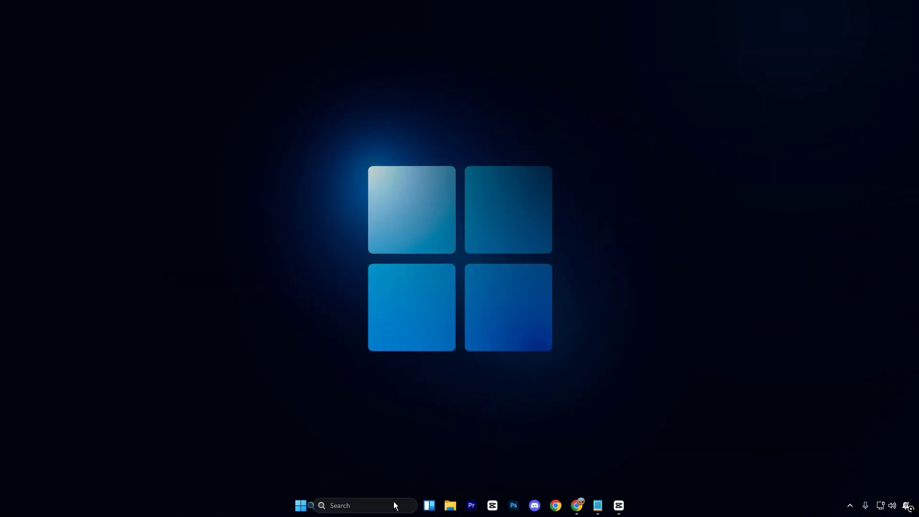
{"action": "left_click", "coordinate": [396, 502]}
{"action": "type", "text": "reg"}
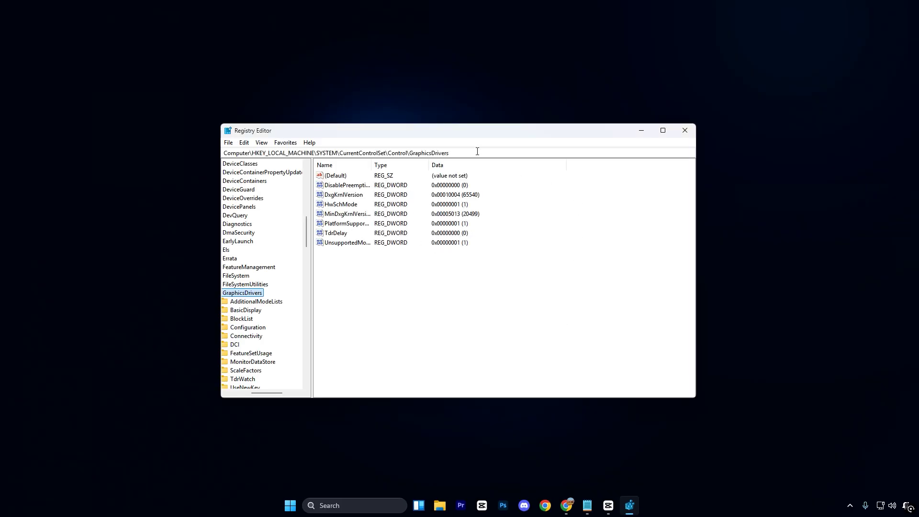
{"action": "left_click_drag", "start_coordinate": [476, 153], "coordinate": [220, 157]}
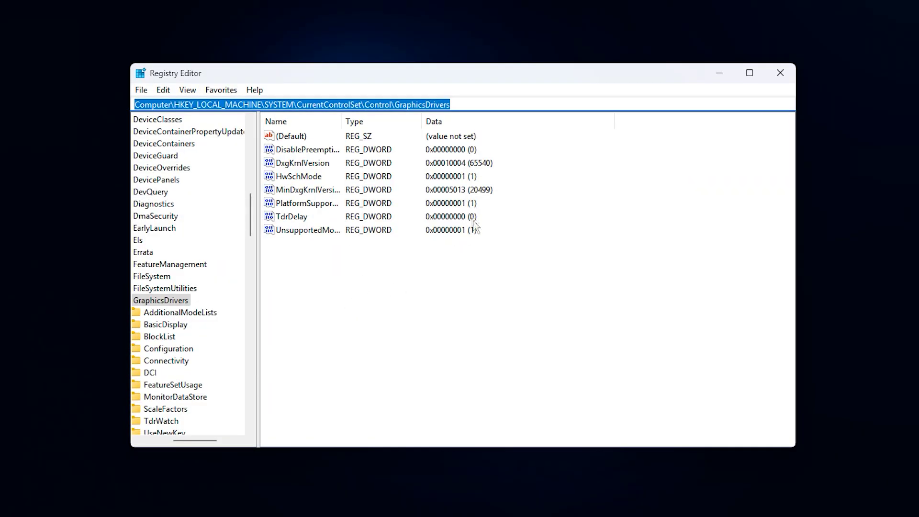
{"action": "left_click", "coordinate": [334, 291]}
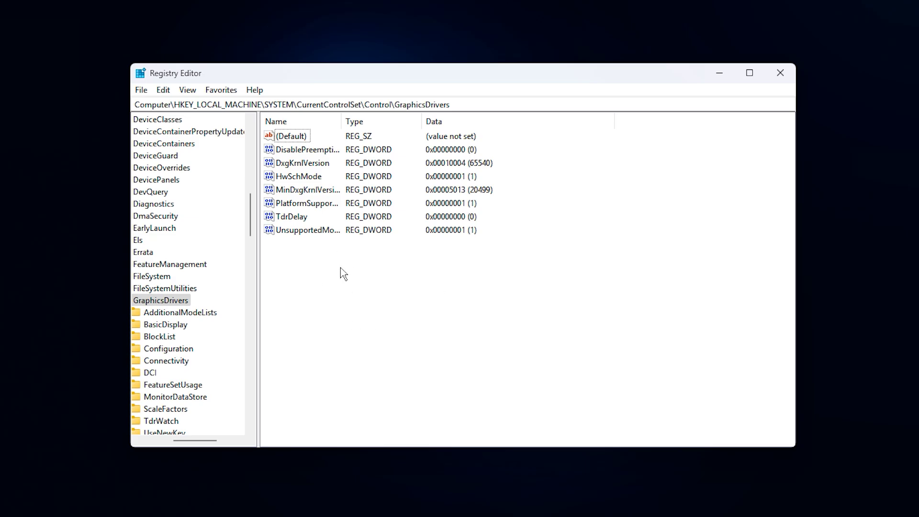
Step: Replace TdrDelay's value data 0 with hexadecimal 10 (16), dismissing the stray New-value menu
{"action": "key", "text": "t"}
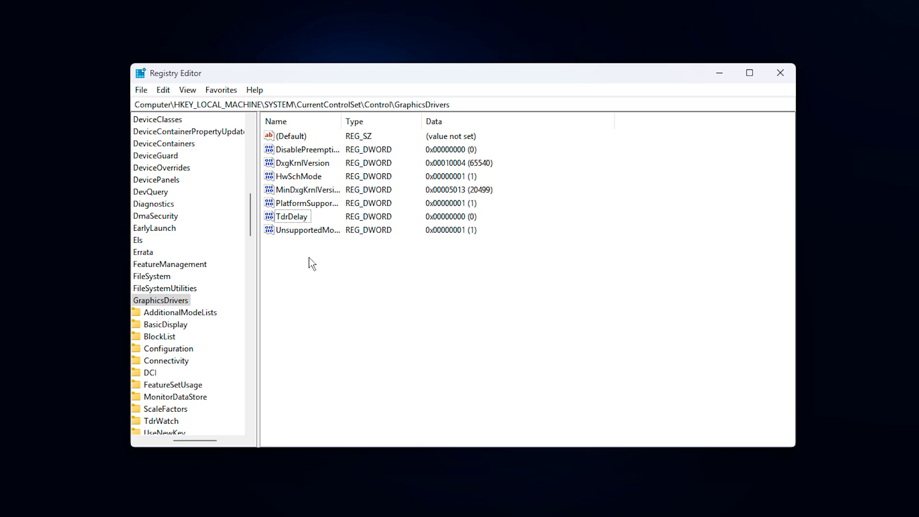
{"action": "right_click", "coordinate": [400, 268]}
{"action": "mouse_move", "coordinate": [434, 283]}
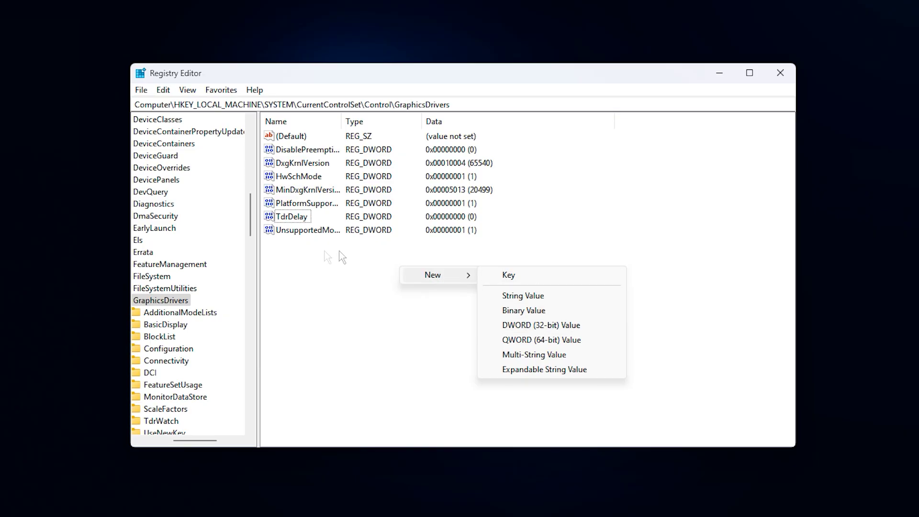
{"action": "left_click", "coordinate": [312, 291]}
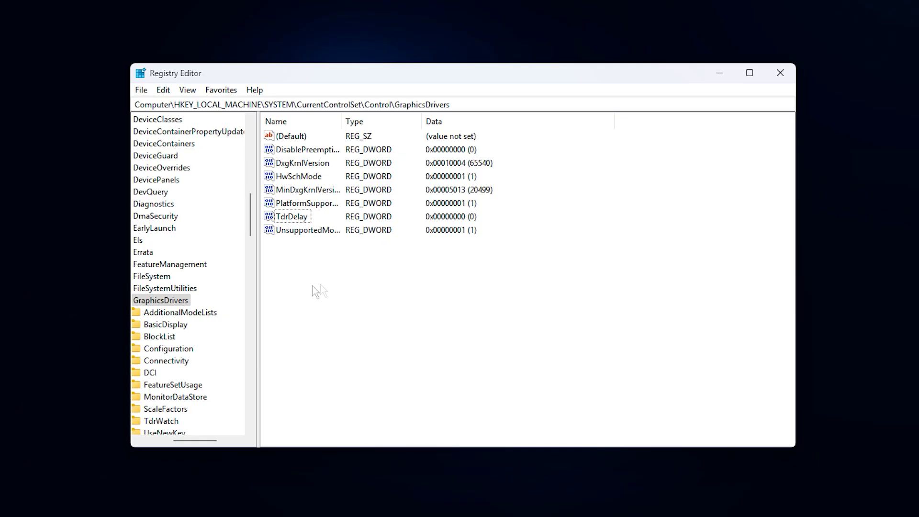
{"action": "left_click", "coordinate": [302, 220]}
{"action": "double_click", "coordinate": [291, 218]}
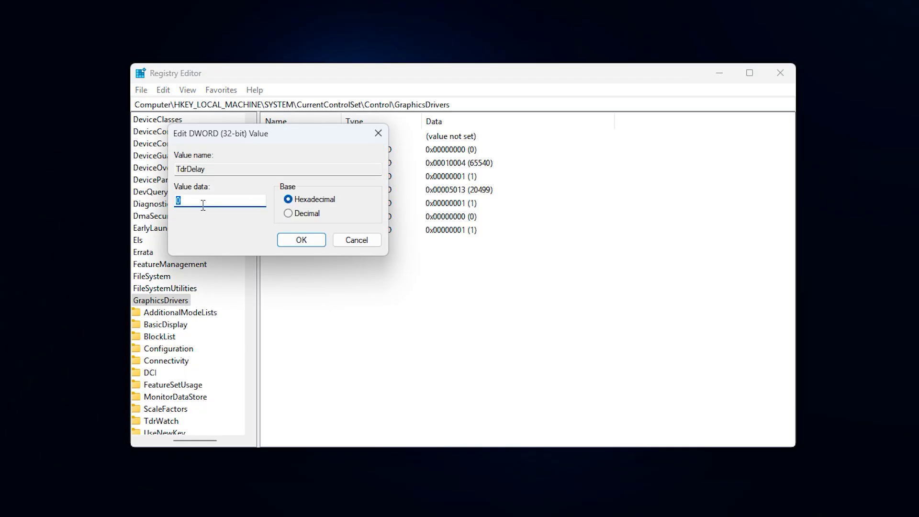
{"action": "left_click", "coordinate": [237, 200]}
{"action": "double_click", "coordinate": [178, 200]}
{"action": "key", "text": "BackSpace"}
{"action": "type", "text": "10"}
{"action": "left_click", "coordinate": [295, 243]}
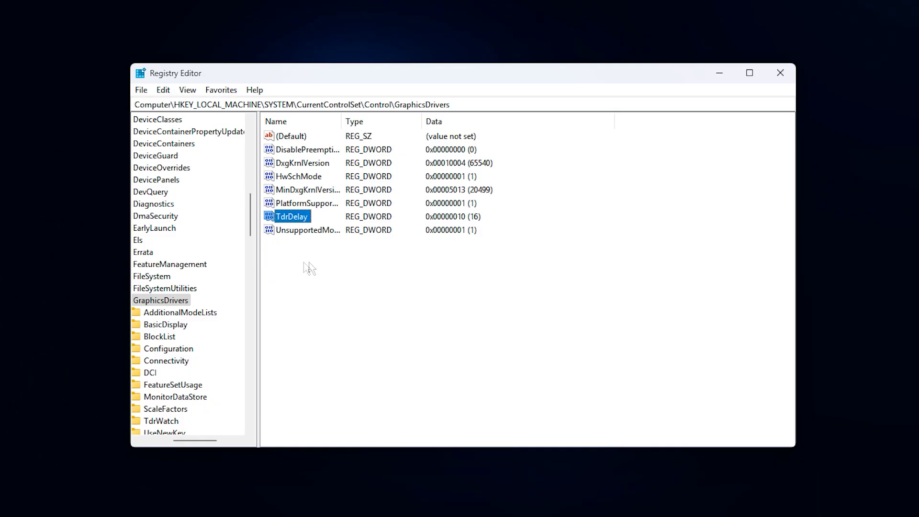
Step: Edit HwSchMode and enter 2 as its hexadecimal value data
{"action": "left_click", "coordinate": [299, 181]}
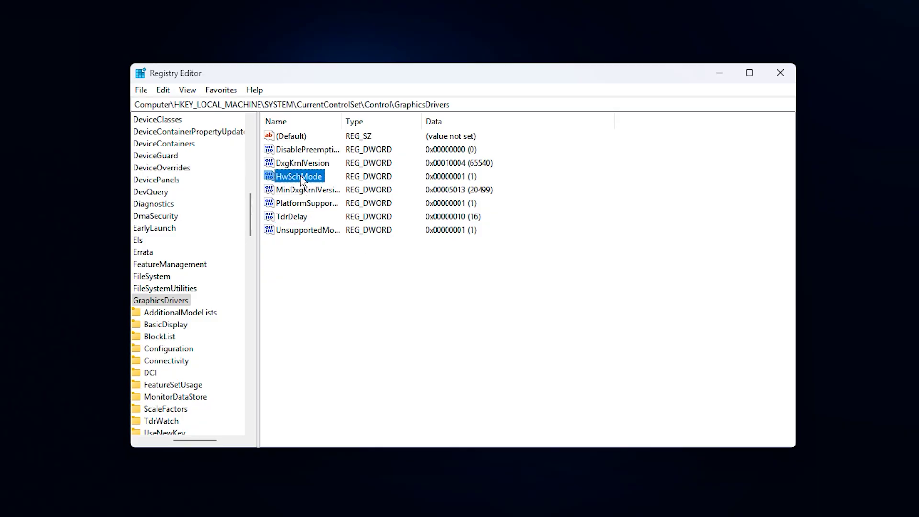
{"action": "double_click", "coordinate": [297, 178]}
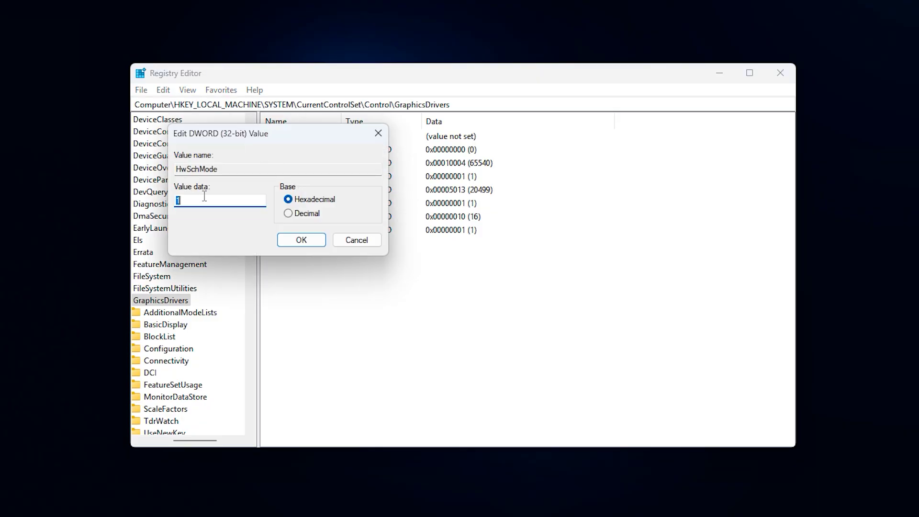
{"action": "type", "text": "2"}
{"action": "left_click", "coordinate": [301, 241]}
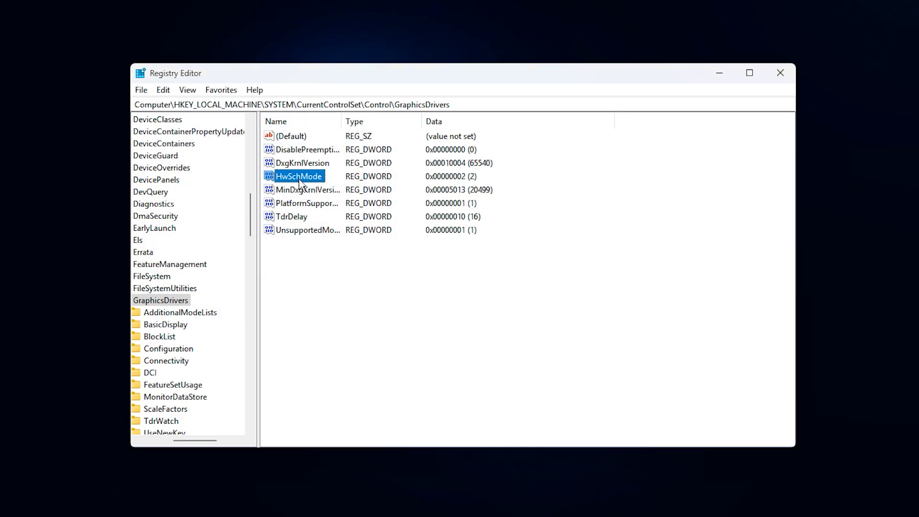
Step: Set DisablePreemption's value data to 1 and confirm
{"action": "left_click", "coordinate": [297, 152]}
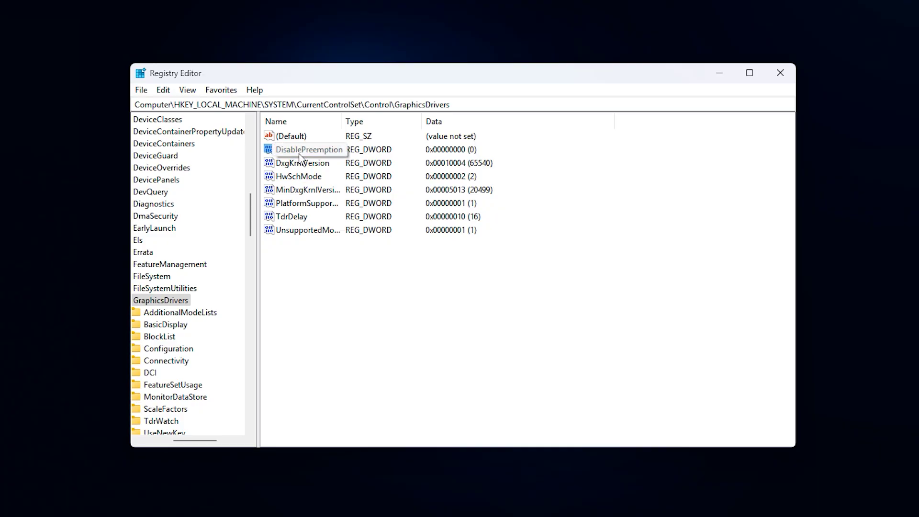
{"action": "double_click", "coordinate": [299, 157]}
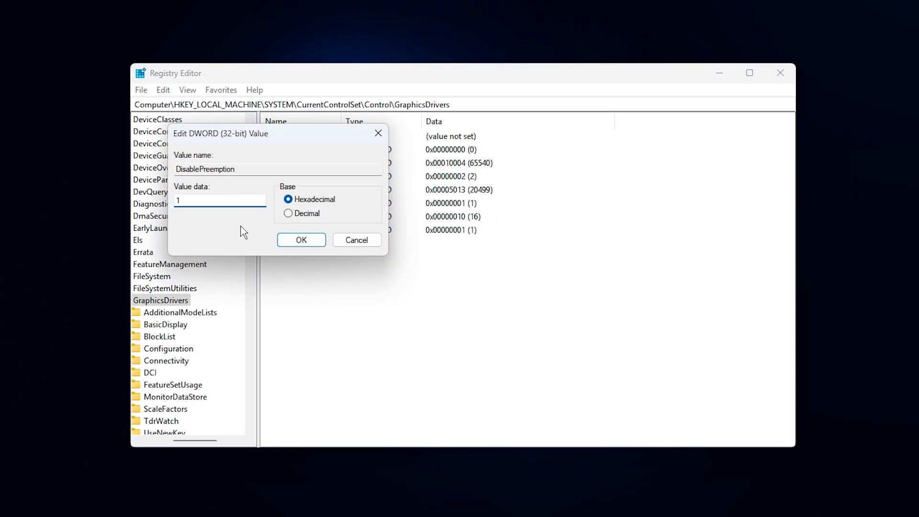
{"action": "left_click", "coordinate": [317, 243]}
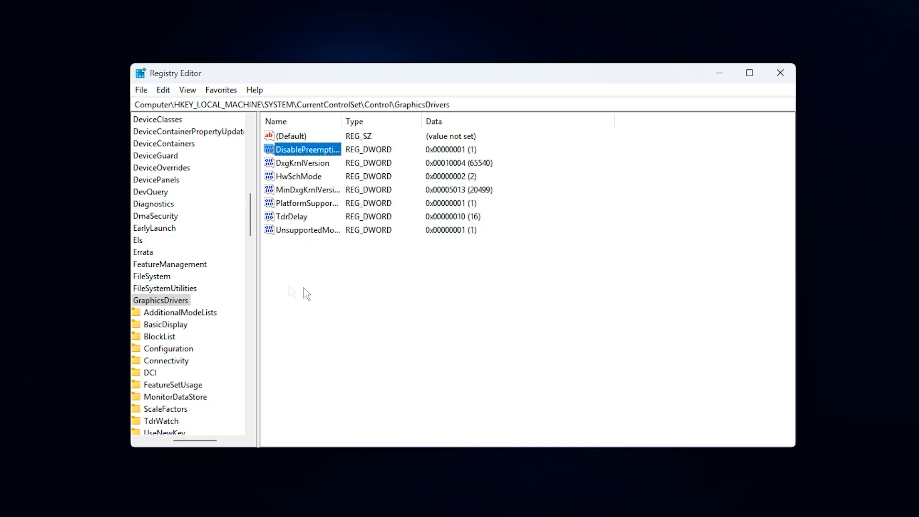
{"action": "left_click", "coordinate": [316, 259]}
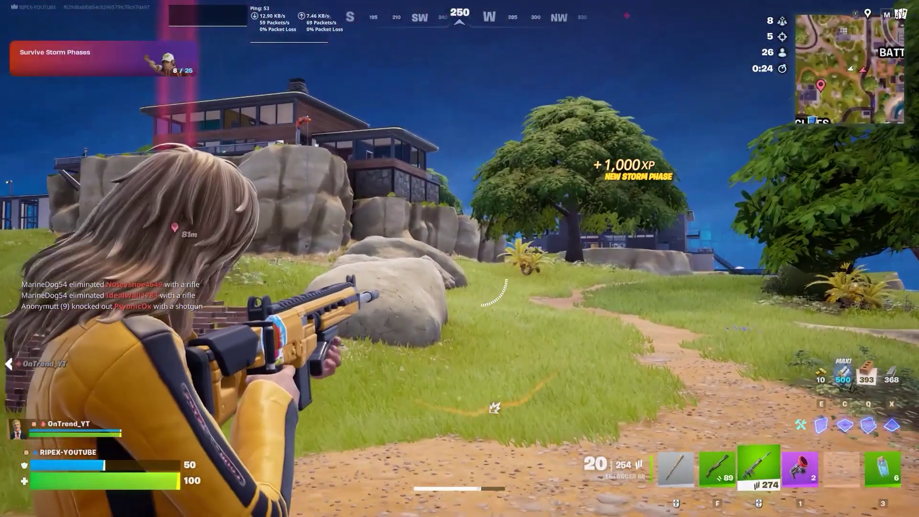
Step: Fire the assault rifle repeatedly at the enemy near the rocks
{"action": "left_click", "coordinate": [460, 258]}
{"action": "left_click", "coordinate": [459, 259]}
{"action": "left_click", "coordinate": [459, 259]}
{"action": "left_click", "coordinate": [460, 258]}
{"action": "left_click", "coordinate": [459, 259]}
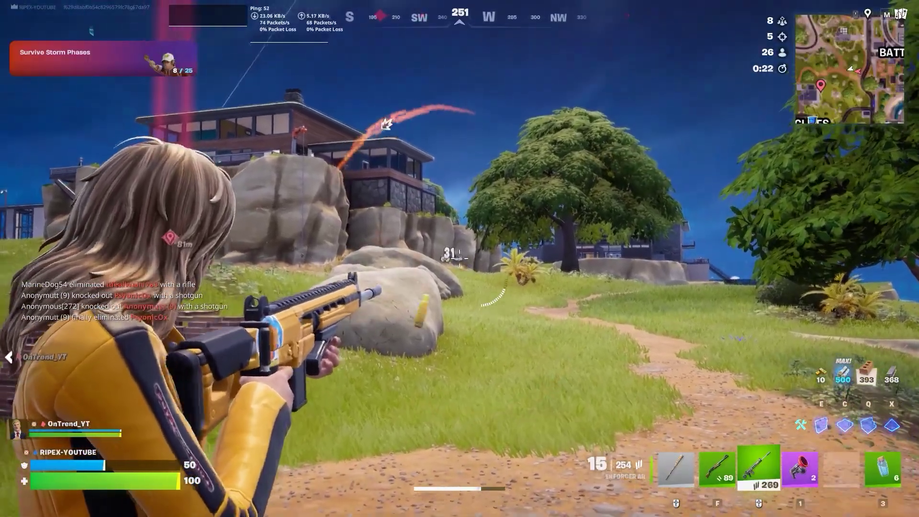
{"action": "left_click", "coordinate": [459, 259]}
{"action": "left_click", "coordinate": [459, 259]}
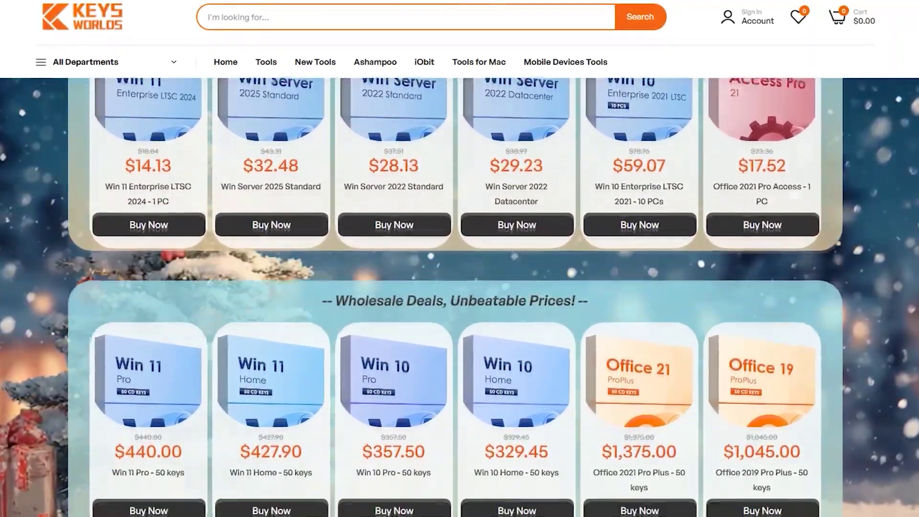
Step: Browse the KeysWorlds product grid and add Win 11 Pro - 1PC to the cart
{"action": "scroll", "coordinate": [460, 297], "scroll_direction": "down", "scroll_amount": 12}
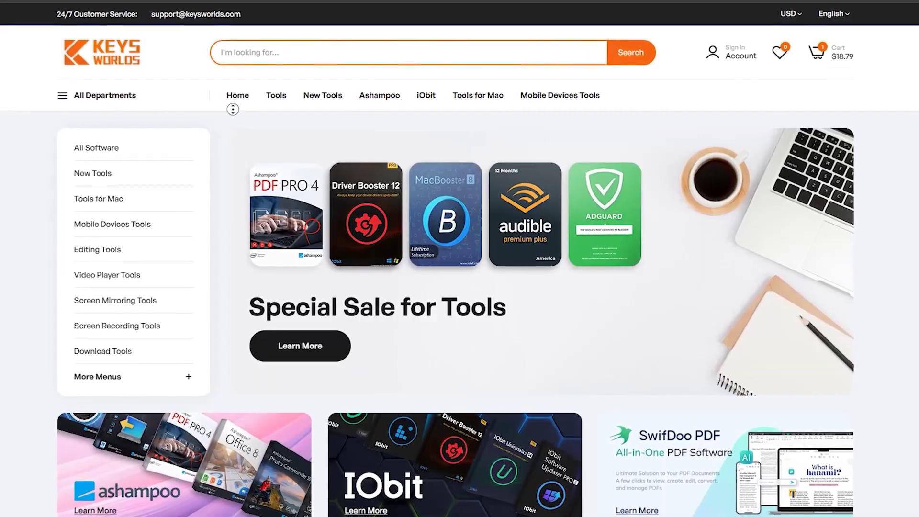
{"action": "scroll", "coordinate": [233, 110], "scroll_direction": "down", "scroll_amount": 3}
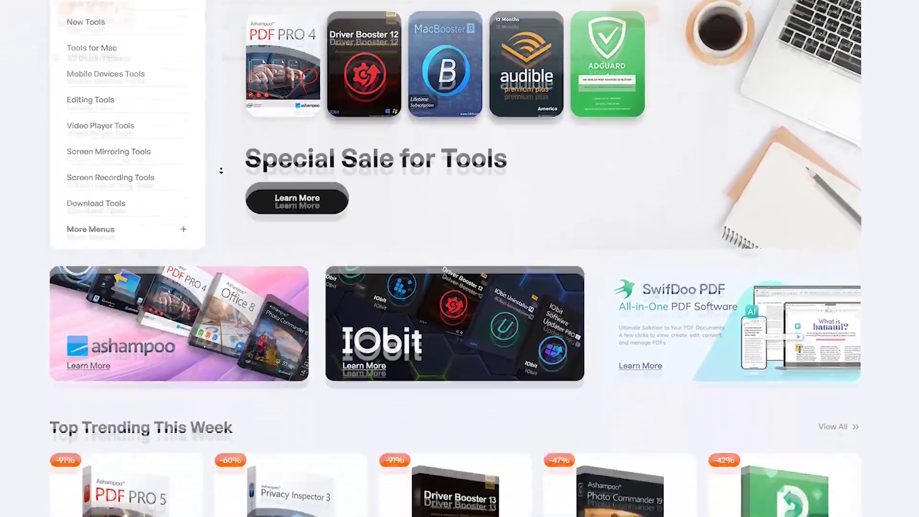
{"action": "scroll", "coordinate": [220, 171], "scroll_direction": "down", "scroll_amount": 10}
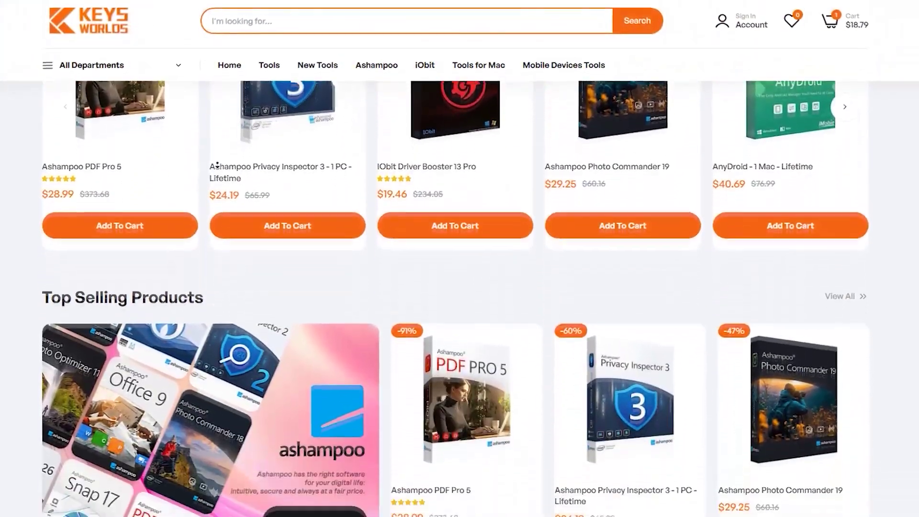
{"action": "scroll", "coordinate": [218, 165], "scroll_direction": "down", "scroll_amount": 10}
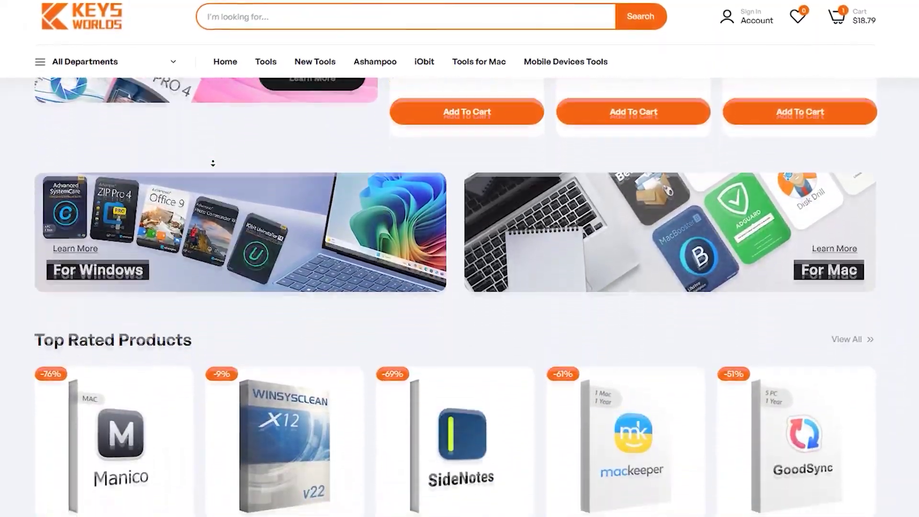
{"action": "scroll", "coordinate": [213, 163], "scroll_direction": "down", "scroll_amount": 5}
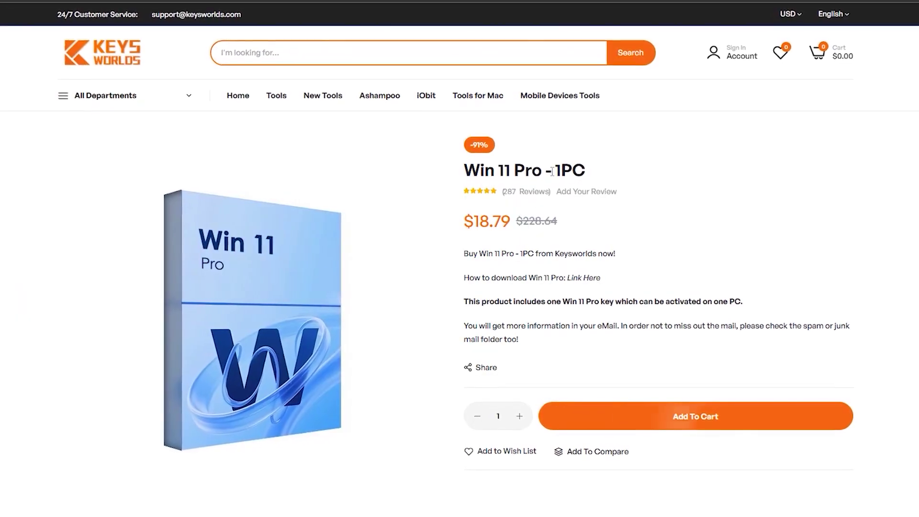
{"action": "scroll", "coordinate": [637, 359], "scroll_direction": "down", "scroll_amount": 1}
{"action": "left_click", "coordinate": [627, 416]}
Step: Open the cart and enter coupon code VOR25
{"action": "scroll", "coordinate": [672, 293], "scroll_direction": "up", "scroll_amount": 1}
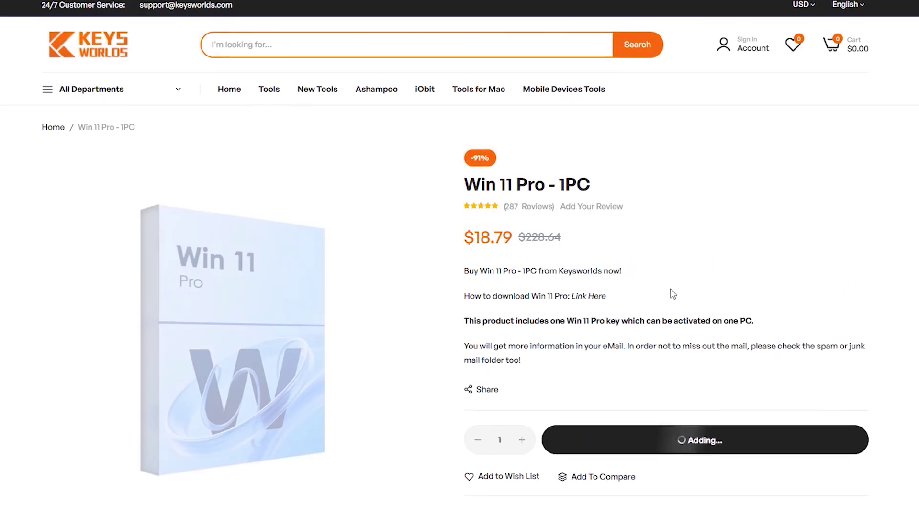
{"action": "left_click", "coordinate": [840, 50]}
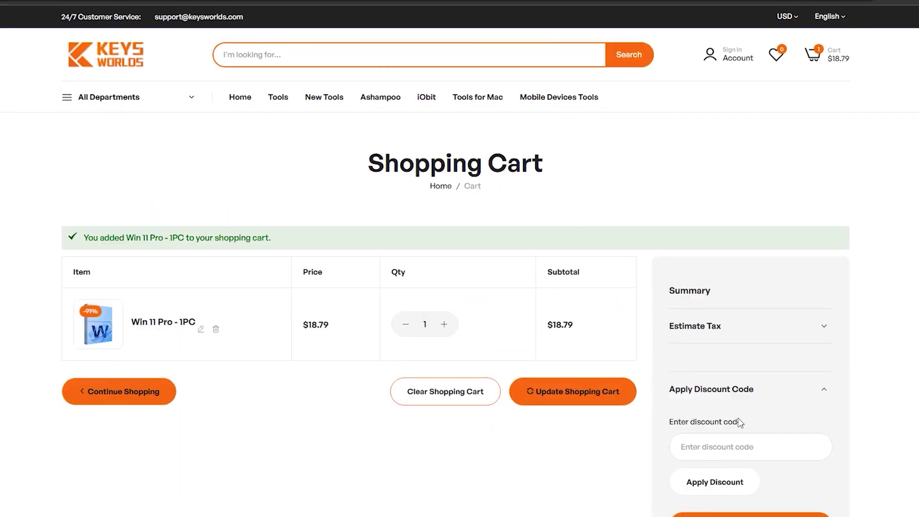
{"action": "left_click", "coordinate": [680, 446]}
{"action": "type", "text": "VOR25"}
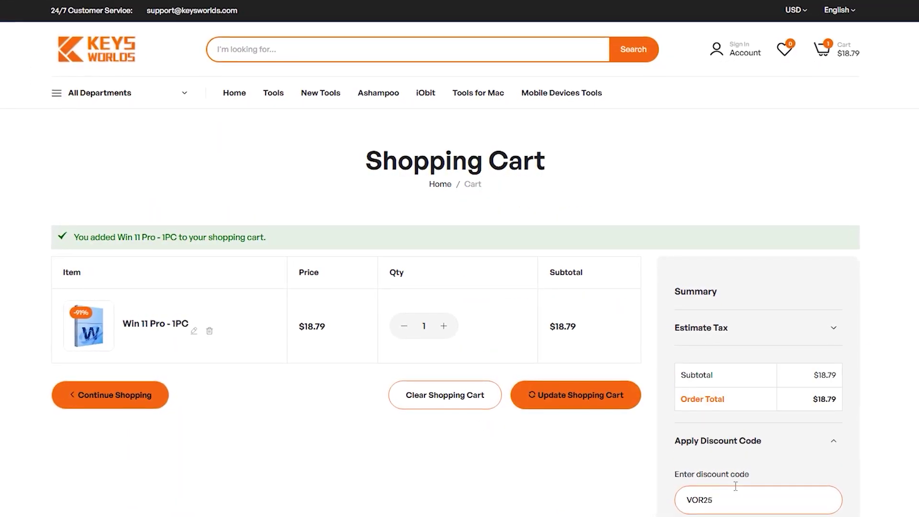
Step: Continue to checkout, choose Credit Card payment, and scroll further down the page
{"action": "scroll", "coordinate": [748, 455], "scroll_direction": "down", "scroll_amount": 1}
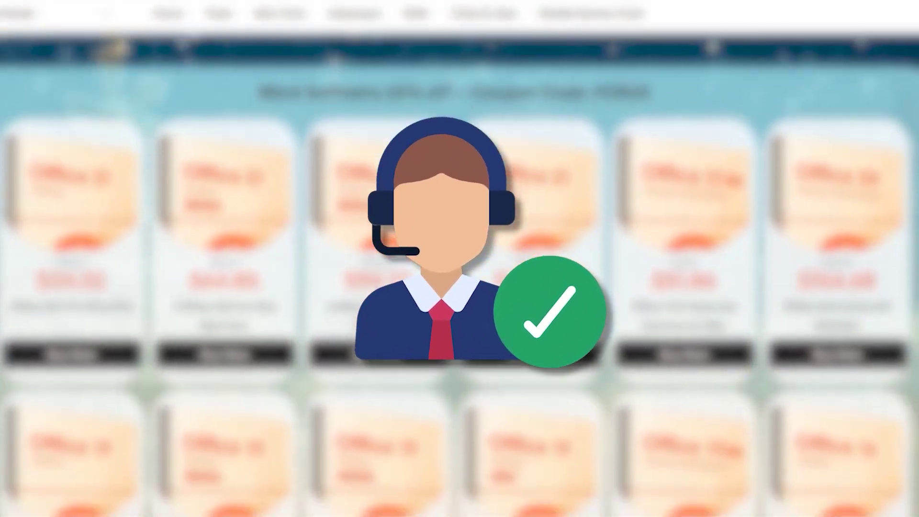
{"action": "scroll", "coordinate": [460, 258], "scroll_direction": "down", "scroll_amount": 2}
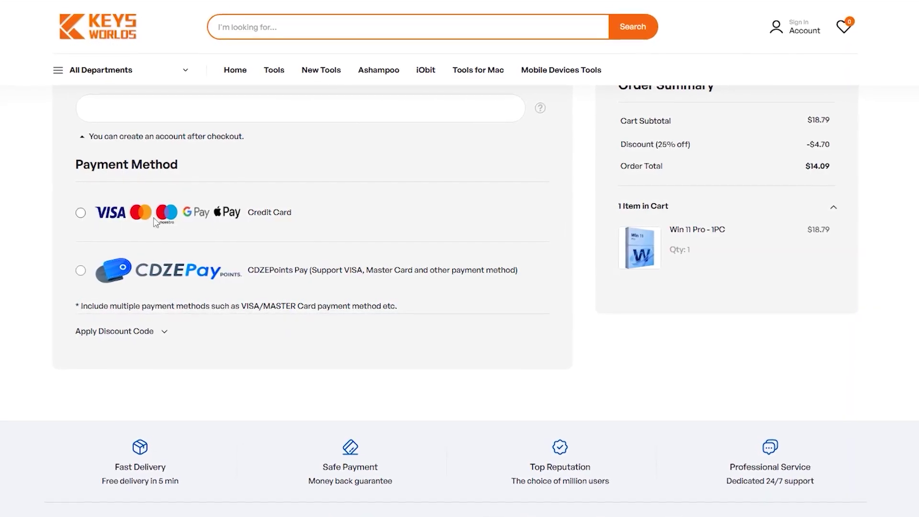
{"action": "left_click", "coordinate": [79, 213]}
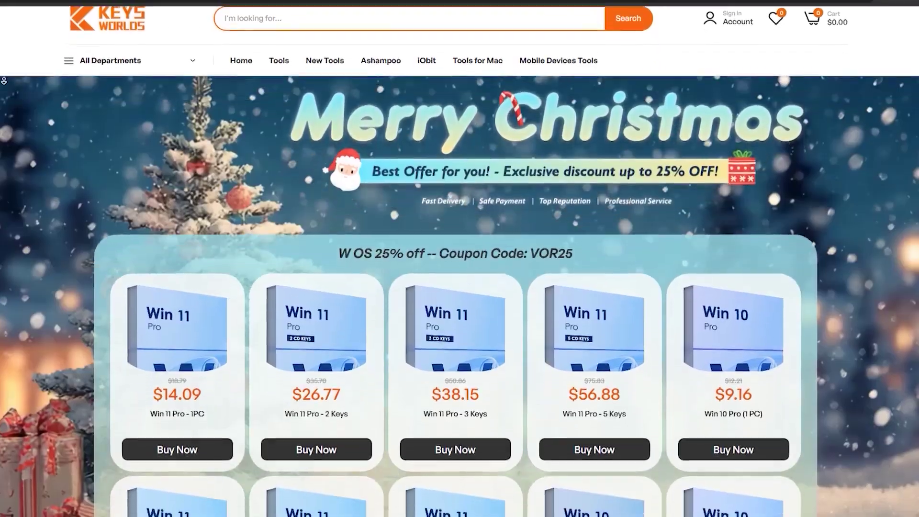
{"action": "scroll", "coordinate": [459, 287], "scroll_direction": "down", "scroll_amount": 3}
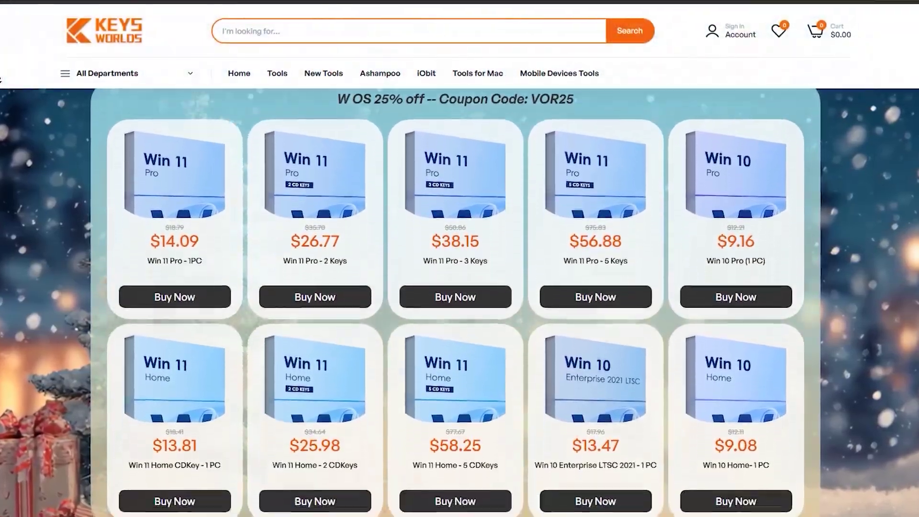
{"action": "scroll", "coordinate": [460, 287], "scroll_direction": "down", "scroll_amount": 4}
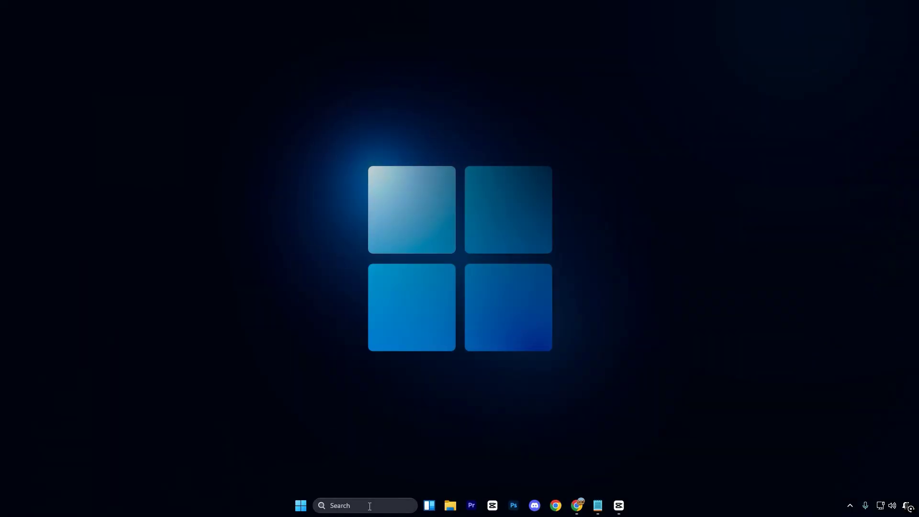
Step: Search 'adva' to open Advanced System Settings and centre the System Properties window
{"action": "left_click", "coordinate": [369, 506]}
{"action": "type", "text": "adva"}
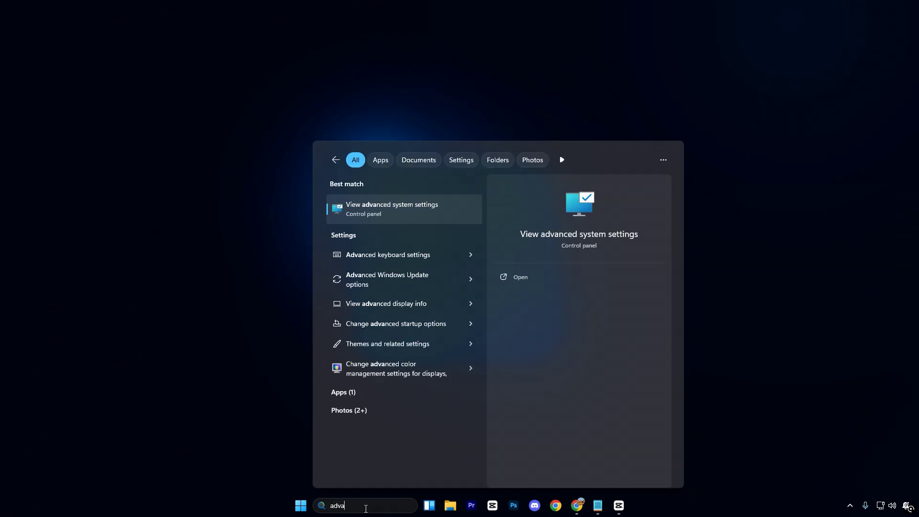
{"action": "left_click", "coordinate": [393, 205]}
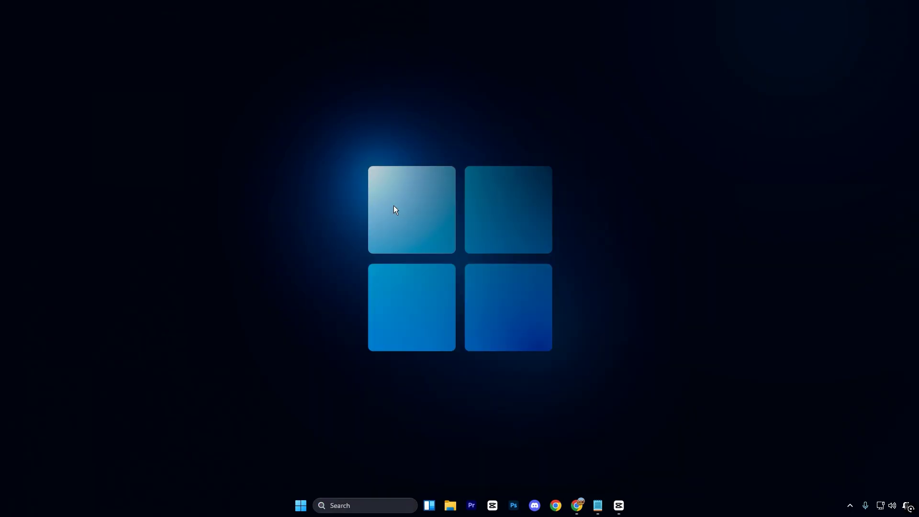
{"action": "left_click_drag", "start_coordinate": [114, 32], "coordinate": [444, 125]}
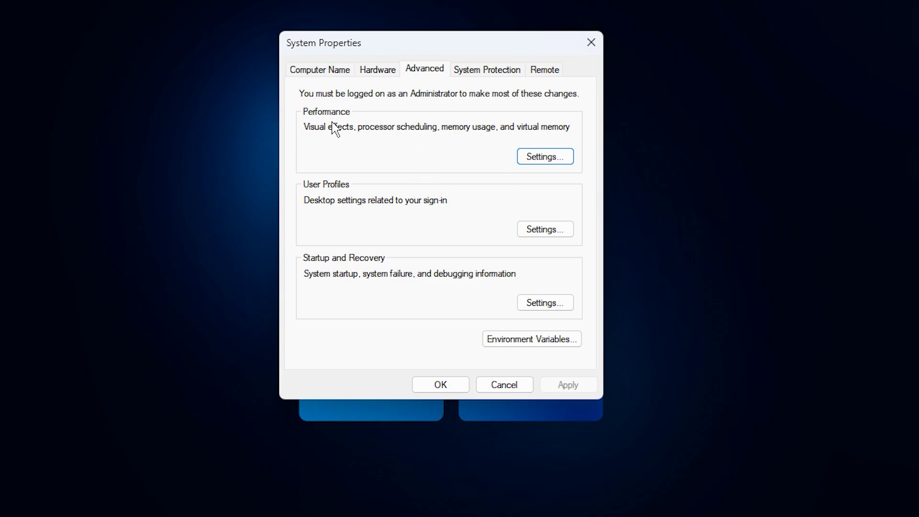
Step: From Performance Options' Advanced tab, open Virtual Memory and select C:'s Initial size value
{"action": "left_click", "coordinate": [550, 159]}
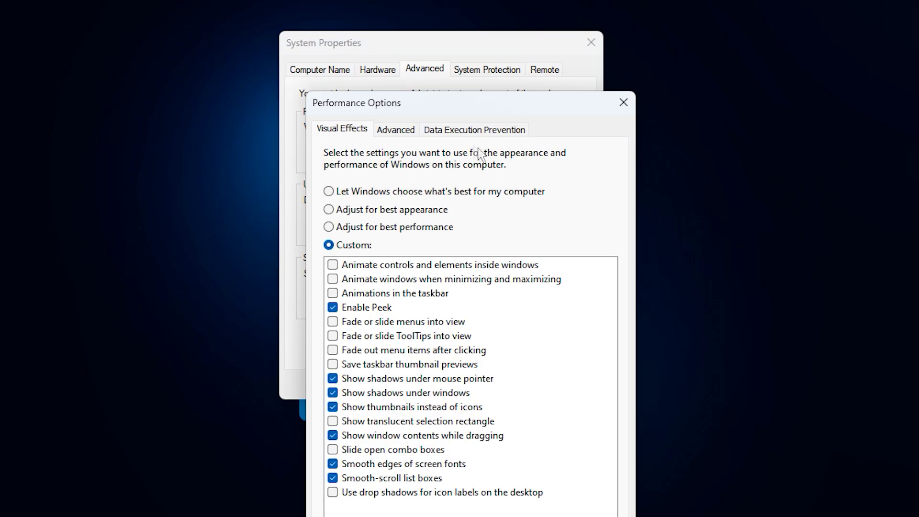
{"action": "left_click_drag", "start_coordinate": [440, 108], "coordinate": [431, 39]}
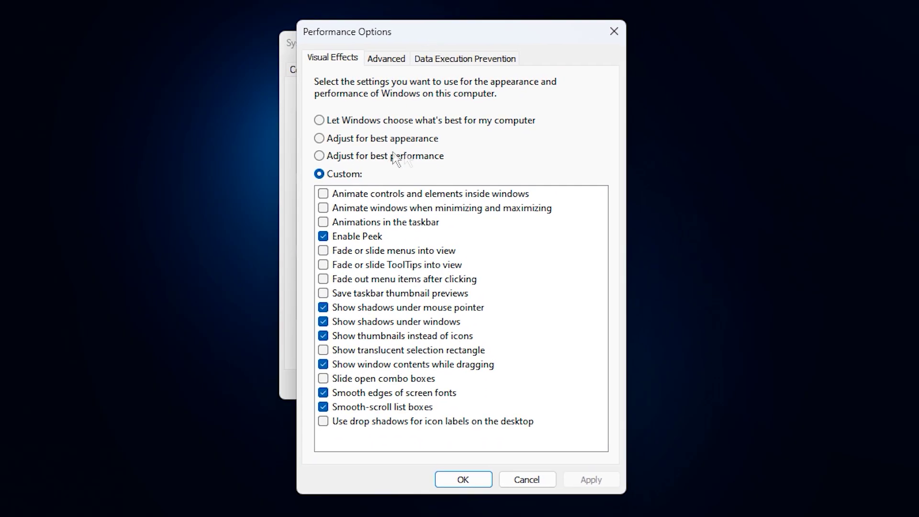
{"action": "left_click", "coordinate": [383, 59]}
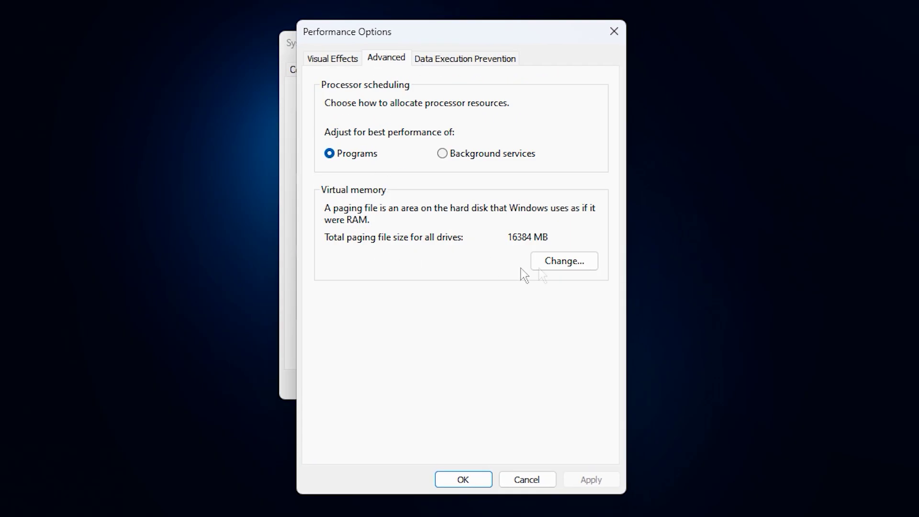
{"action": "left_click", "coordinate": [575, 268]}
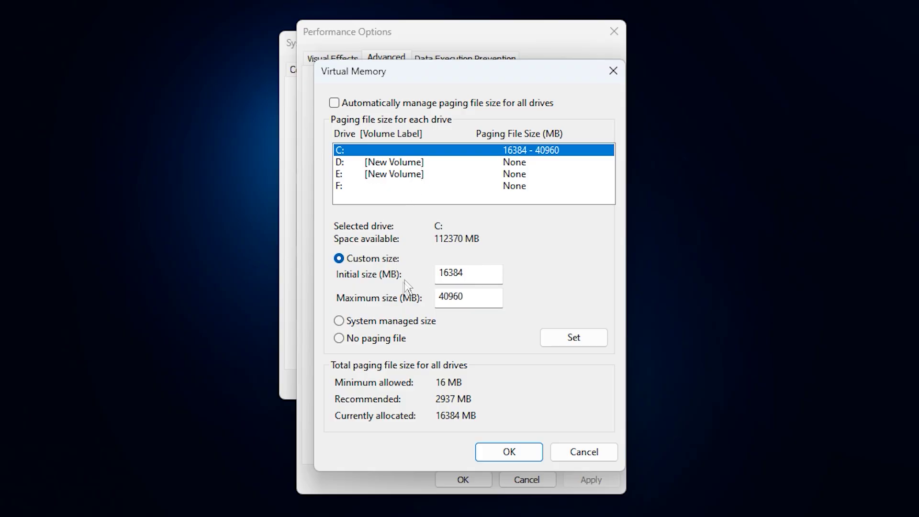
{"action": "double_click", "coordinate": [461, 271]}
Step: Launch Calculator from Start search and compute 16 × 1024 = 16,384
{"action": "key", "text": "super"}
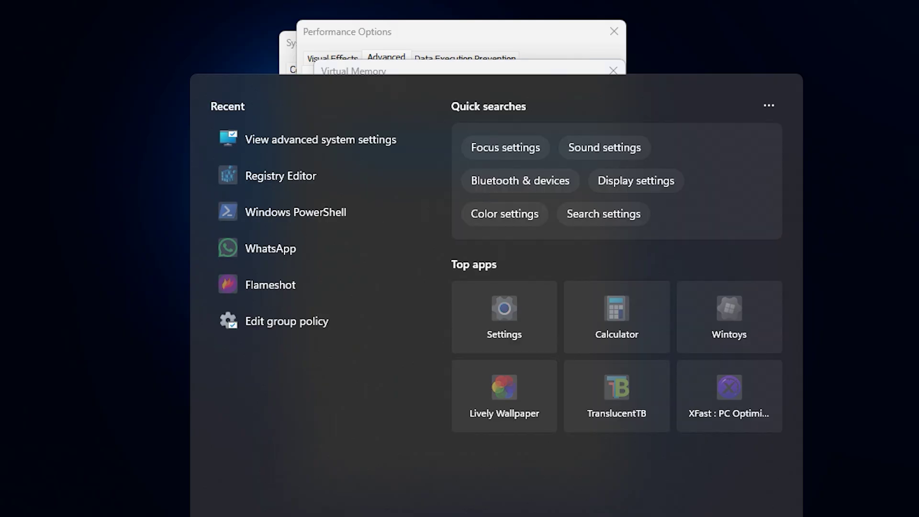
{"action": "type", "text": "ca"}
{"action": "left_click", "coordinate": [308, 201]}
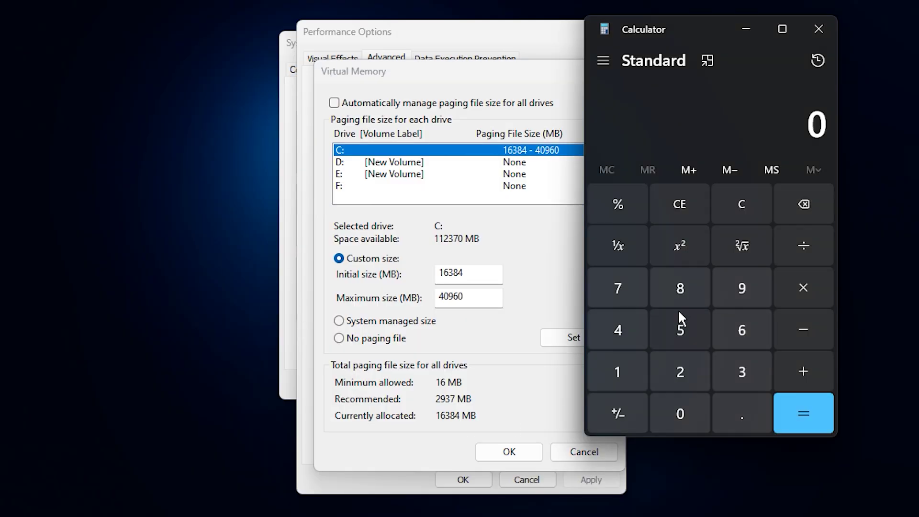
{"action": "left_click", "coordinate": [614, 374]}
{"action": "left_click", "coordinate": [739, 335]}
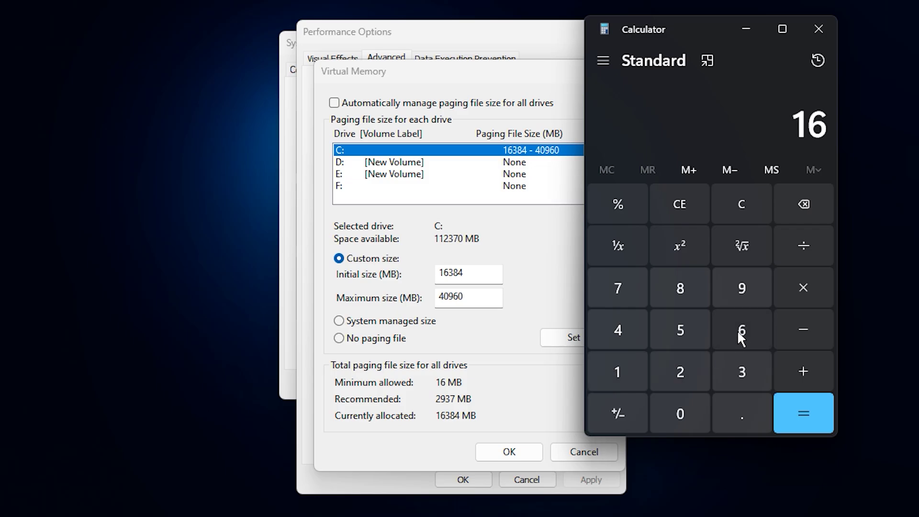
{"action": "left_click", "coordinate": [796, 306]}
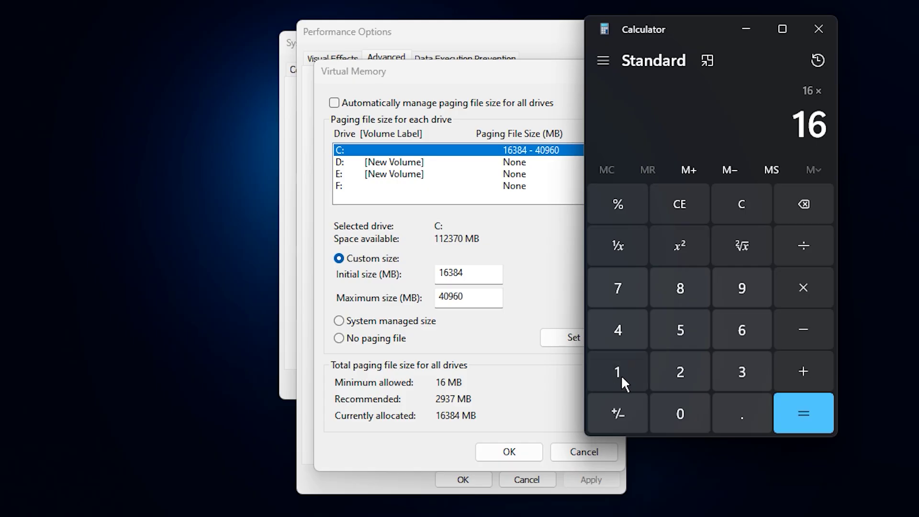
{"action": "left_click", "coordinate": [622, 374]}
{"action": "left_click", "coordinate": [675, 407]}
{"action": "left_click", "coordinate": [676, 369]}
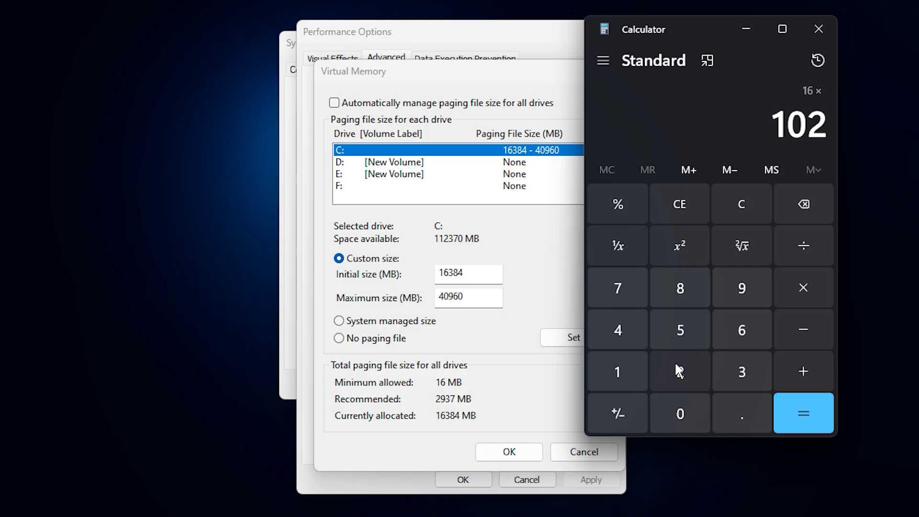
{"action": "left_click", "coordinate": [611, 330]}
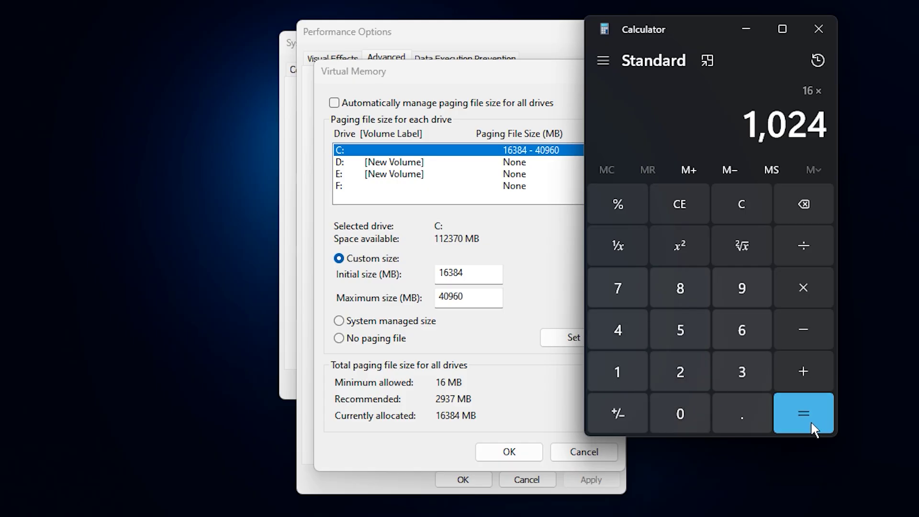
{"action": "left_click", "coordinate": [810, 421]}
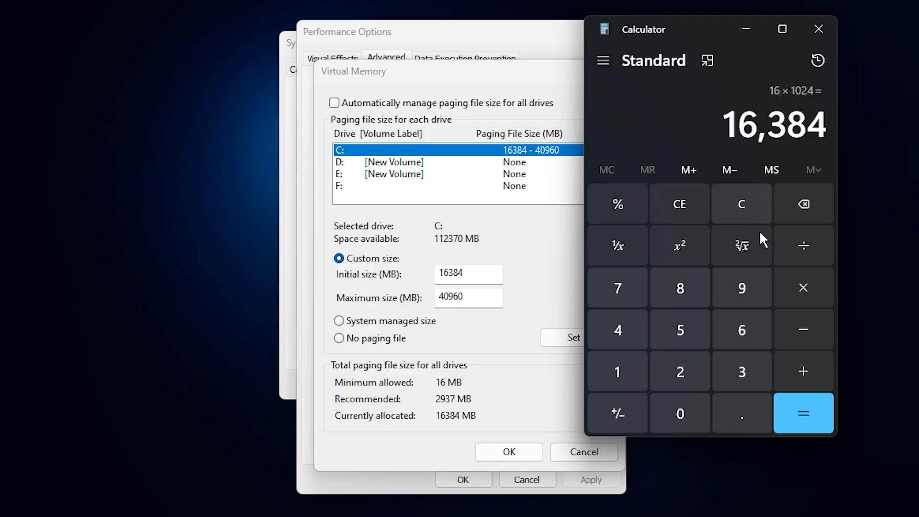
Step: Multiply 16,384 by 2 to get 32,768
{"action": "left_click", "coordinate": [795, 293]}
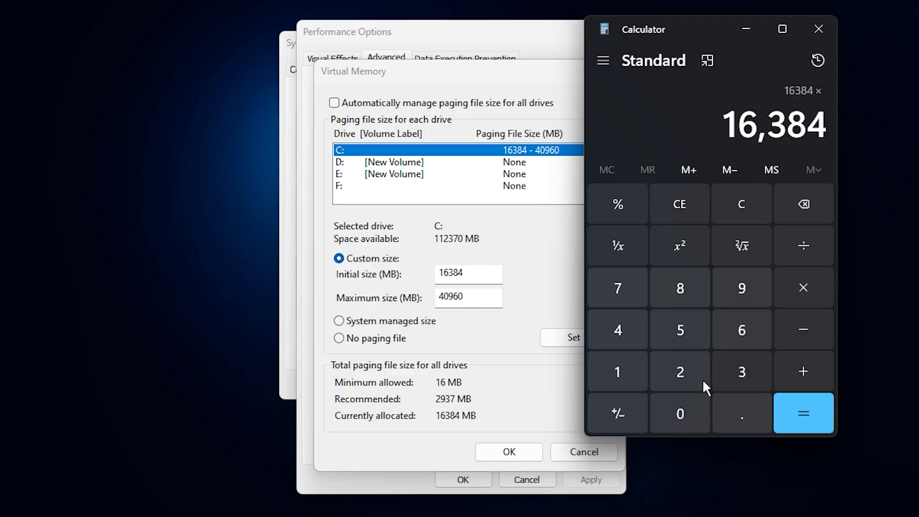
{"action": "left_click", "coordinate": [687, 379]}
{"action": "left_click", "coordinate": [785, 424]}
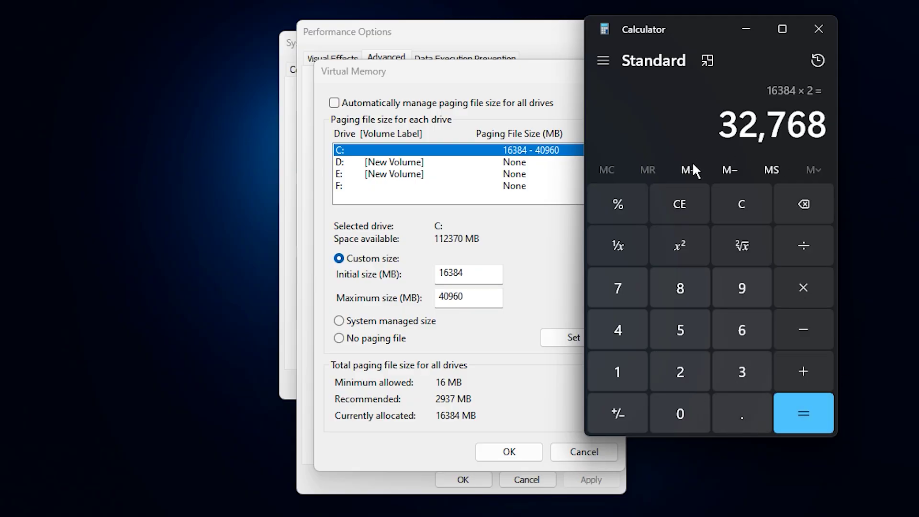
Step: Select C:'s Maximum size field, start entering 32768 MB, and close Calculator
{"action": "double_click", "coordinate": [487, 299]}
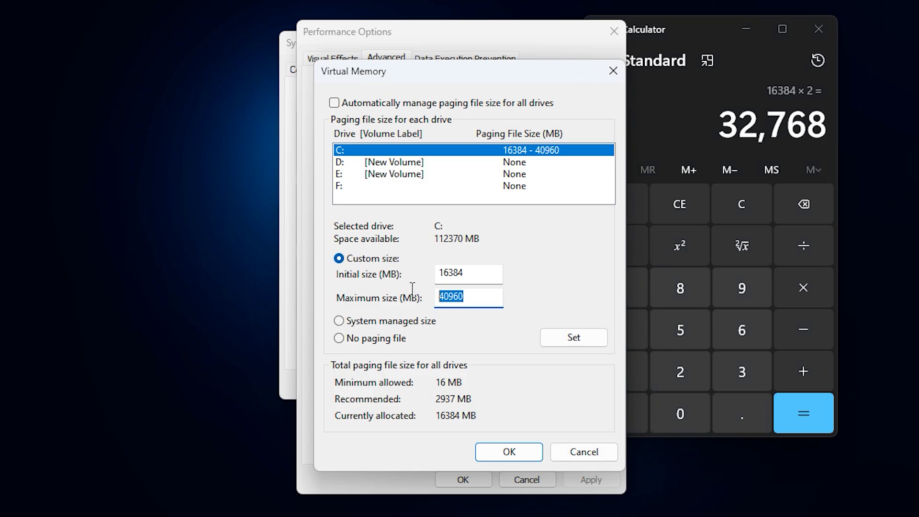
{"action": "type", "text": "32768"}
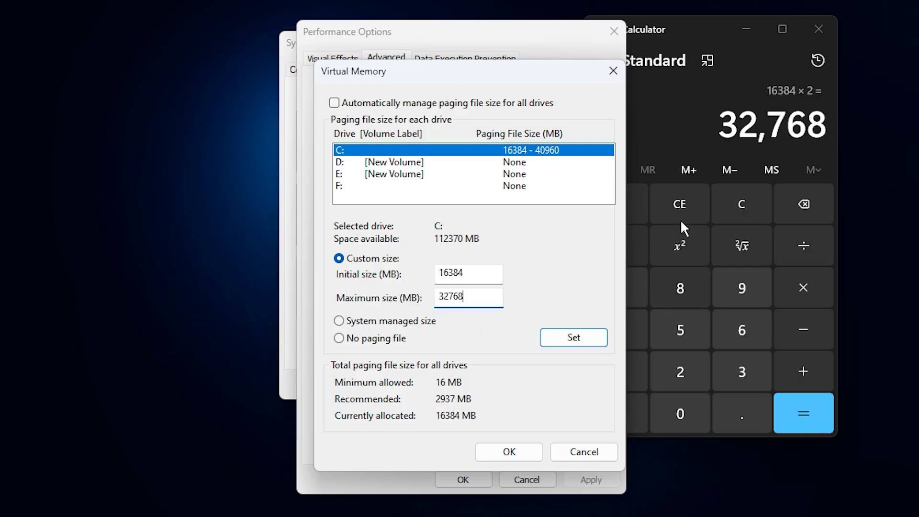
{"action": "left_click", "coordinate": [680, 121]}
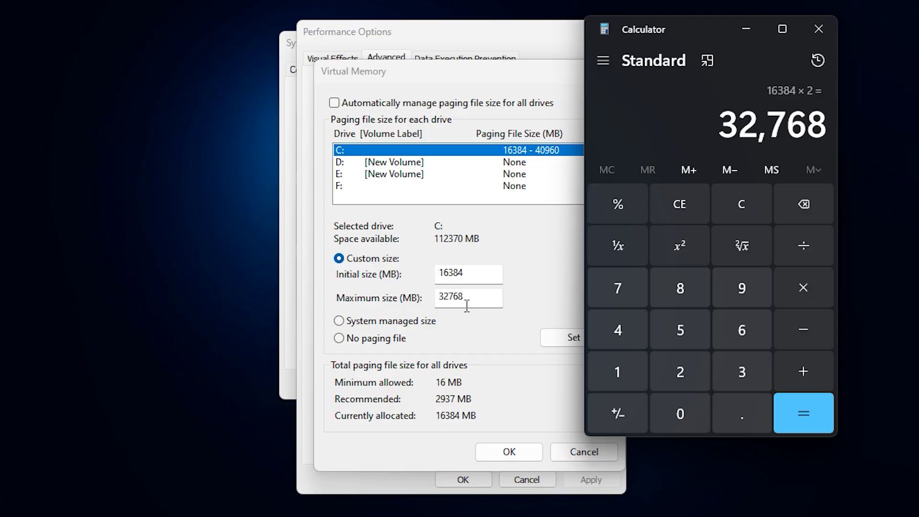
{"action": "left_click", "coordinate": [817, 31]}
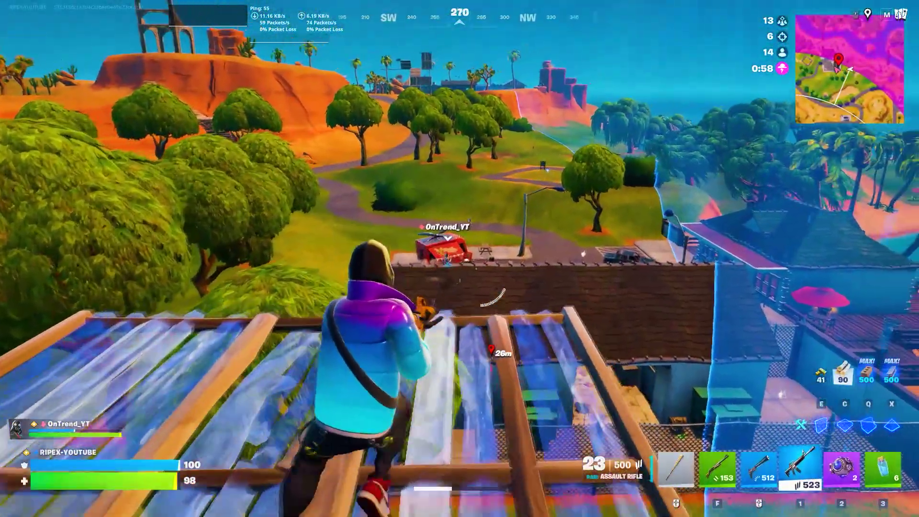
Step: Shoot while placing wooden ramps, walls and floors in Fortnite, knocking down an enemy
{"action": "left_click", "coordinate": [493, 298]}
{"action": "key", "text": "q"}
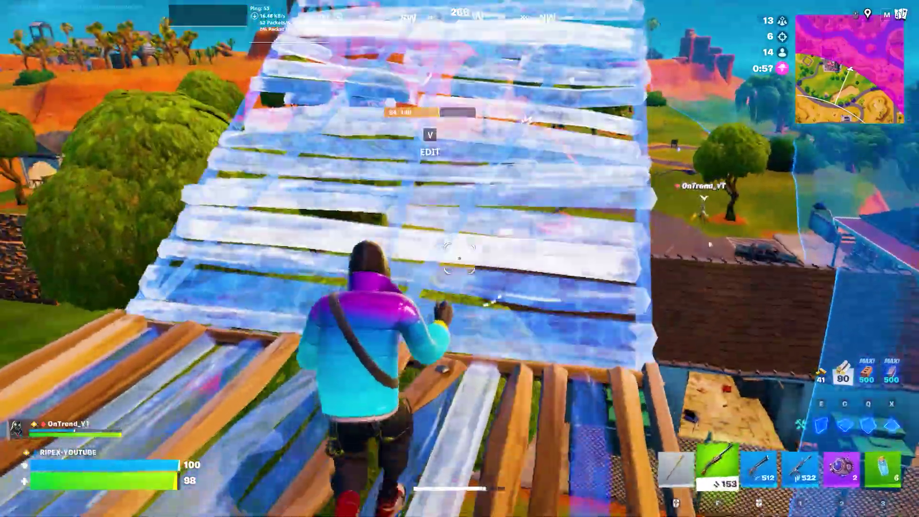
{"action": "key", "text": "f"}
{"action": "left_click", "coordinate": [459, 259]}
{"action": "left_click", "coordinate": [459, 258]}
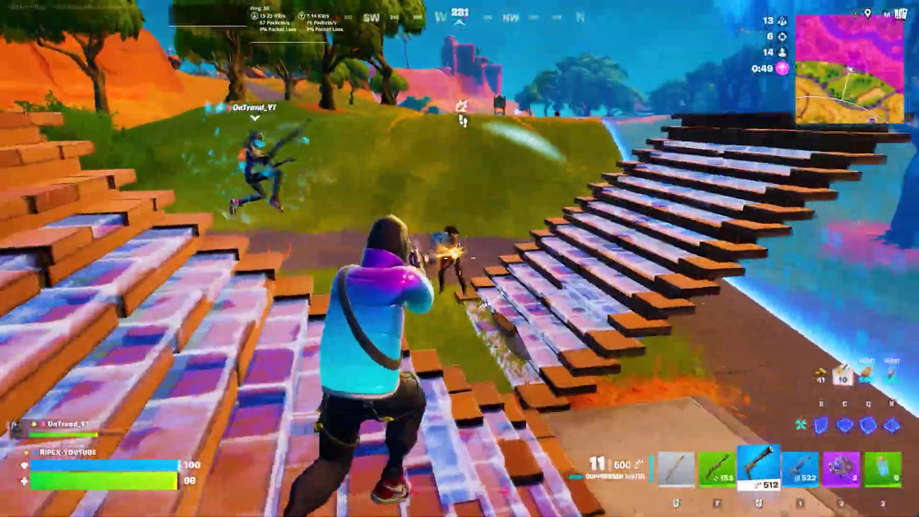
{"action": "left_click", "coordinate": [459, 259]}
{"action": "left_click", "coordinate": [460, 259]}
{"action": "left_click", "coordinate": [459, 259]}
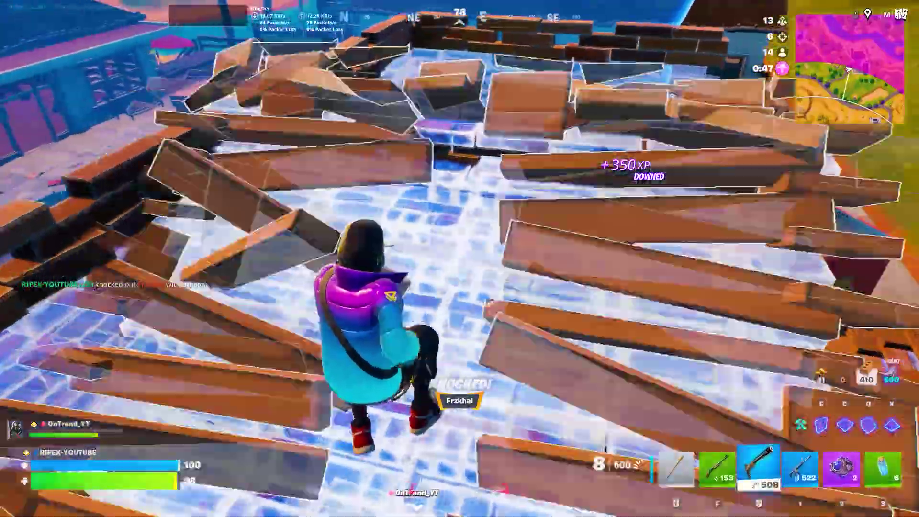
{"action": "key", "text": "q"}
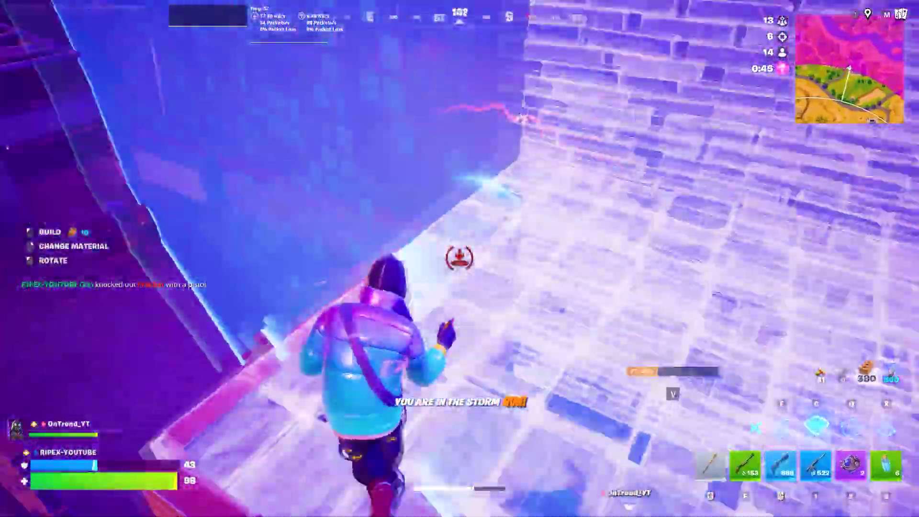
{"action": "left_click", "coordinate": [459, 258]}
Step: Search 'shell' and open Windows PowerShell as administrator, centred on screen
{"action": "left_click", "coordinate": [459, 258]}
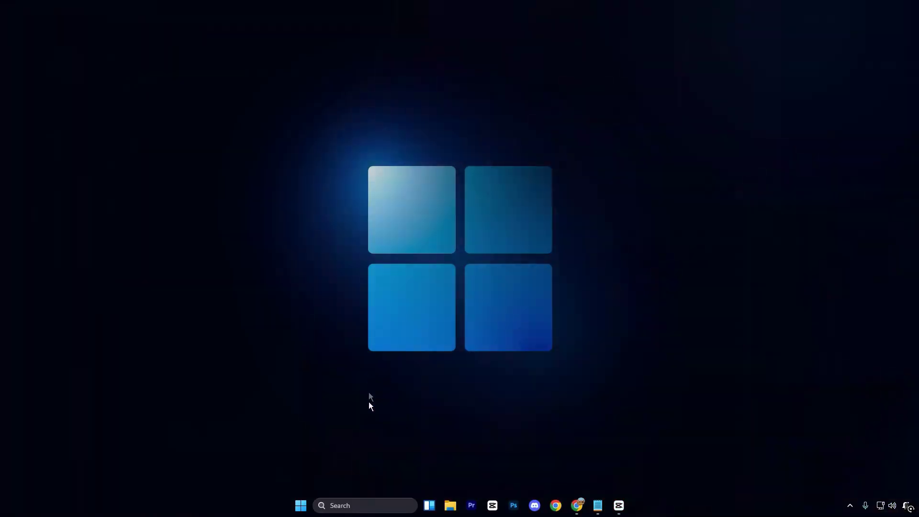
{"action": "left_click", "coordinate": [367, 506]}
{"action": "type", "text": "she"}
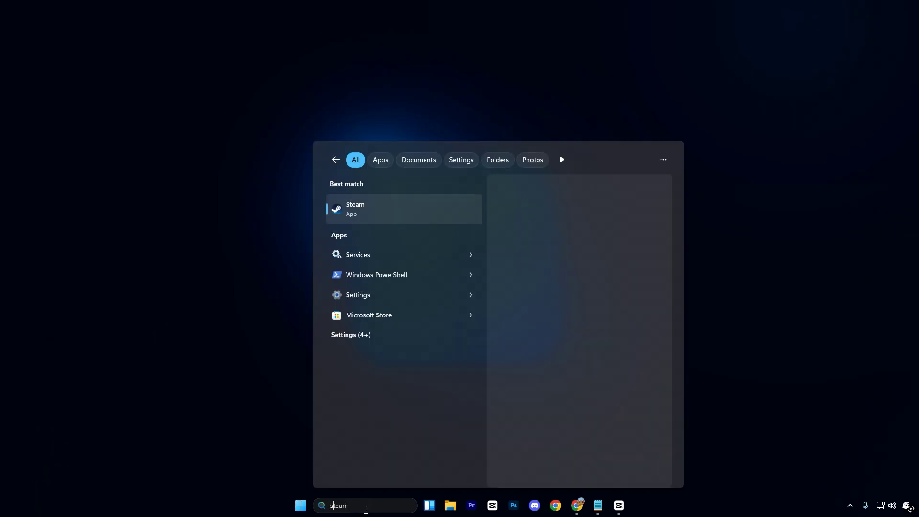
{"action": "type", "text": "ll"}
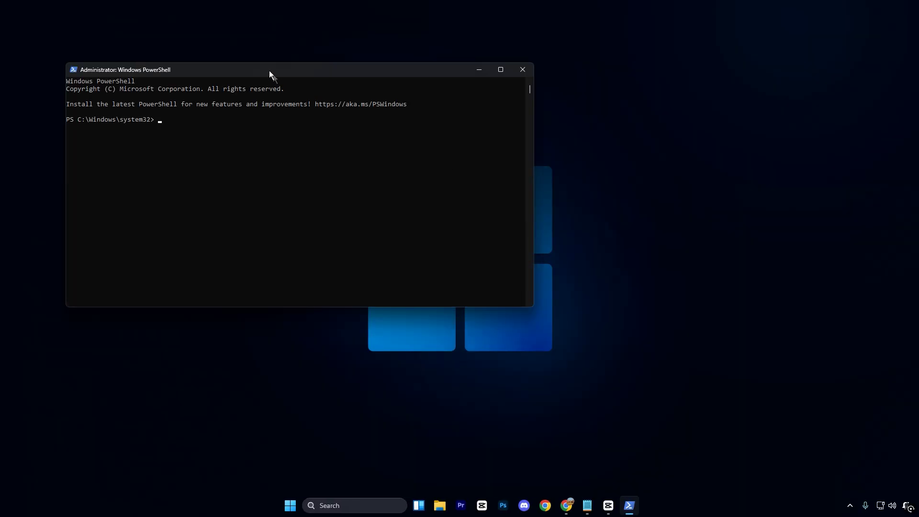
{"action": "left_click_drag", "start_coordinate": [268, 71], "coordinate": [449, 140]}
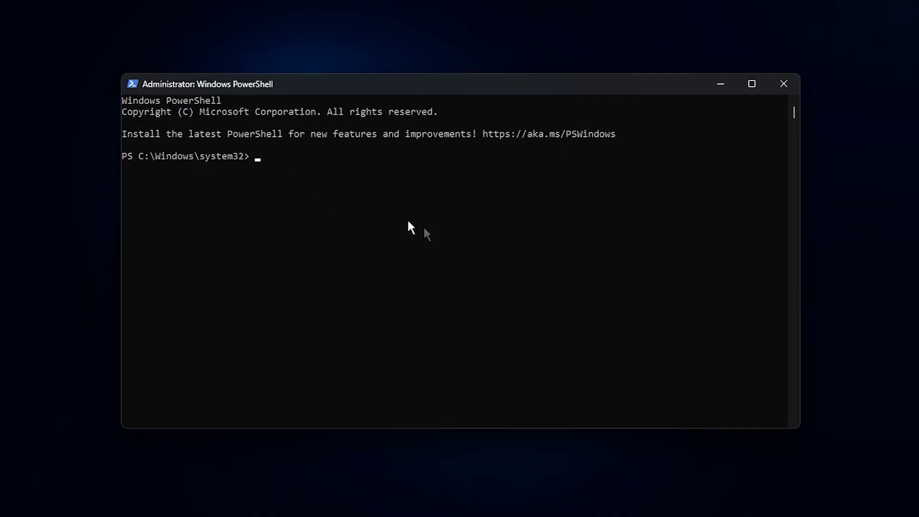
Step: Run Disable-MMAgent -mc to turn off memory compression, then Get-MMAgent to confirm
{"action": "type", "text": "Disable-MMAgent -mc"}
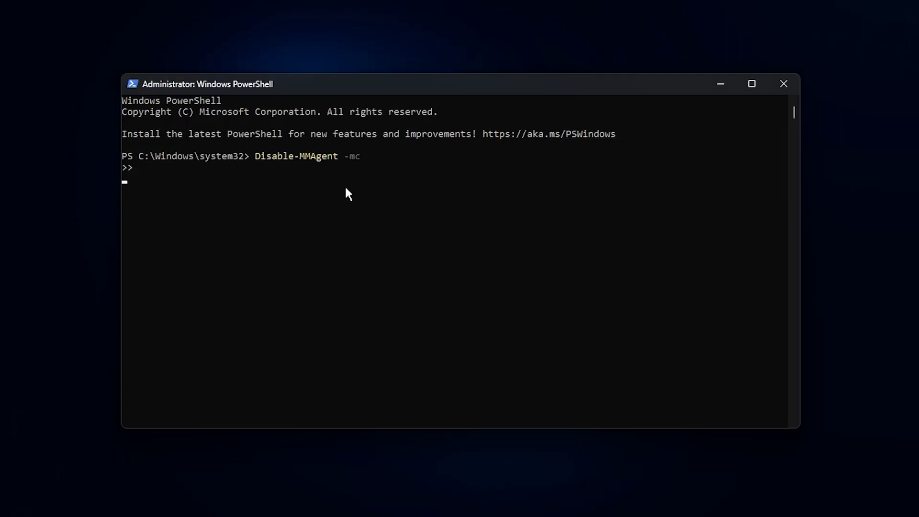
{"action": "key", "text": "Return"}
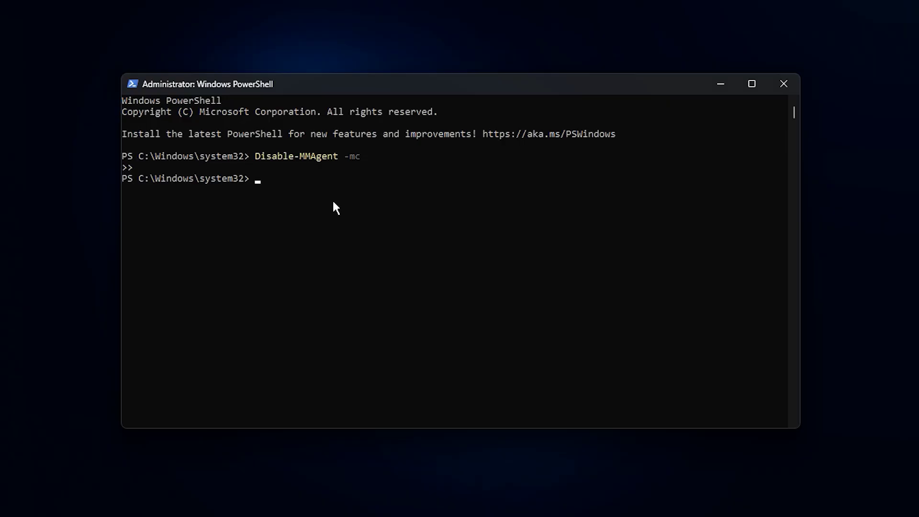
{"action": "type", "text": "Get-MMAgent"}
{"action": "key", "text": "Return"}
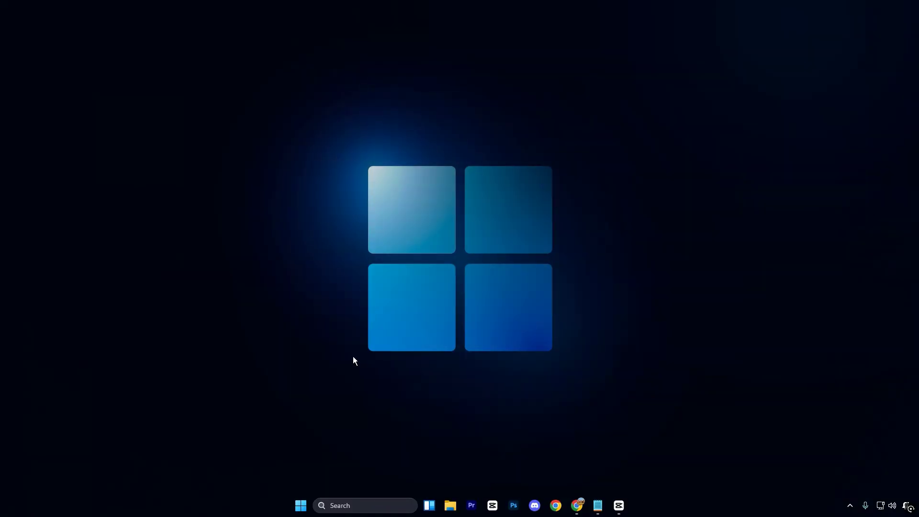
Step: Launch Device Manager from the Start right-click menu and expand Disk drives
{"action": "right_click", "coordinate": [301, 505]}
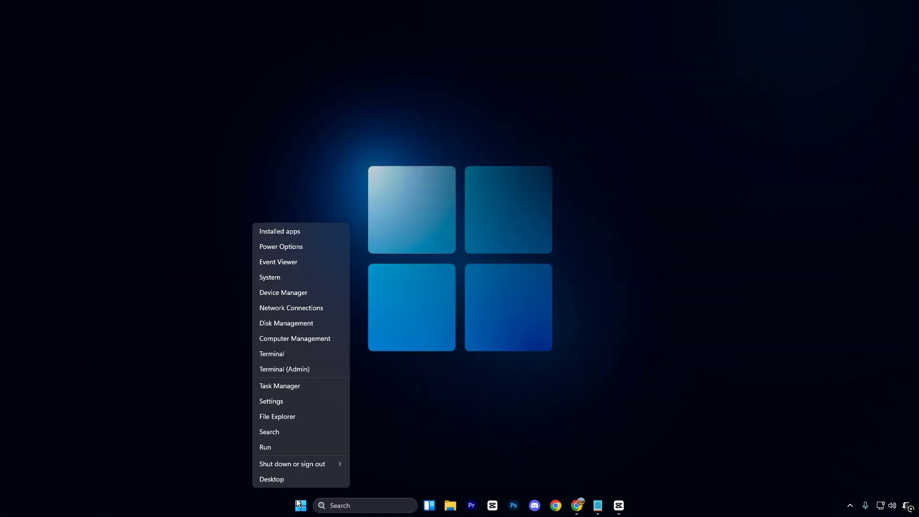
{"action": "left_click", "coordinate": [286, 292]}
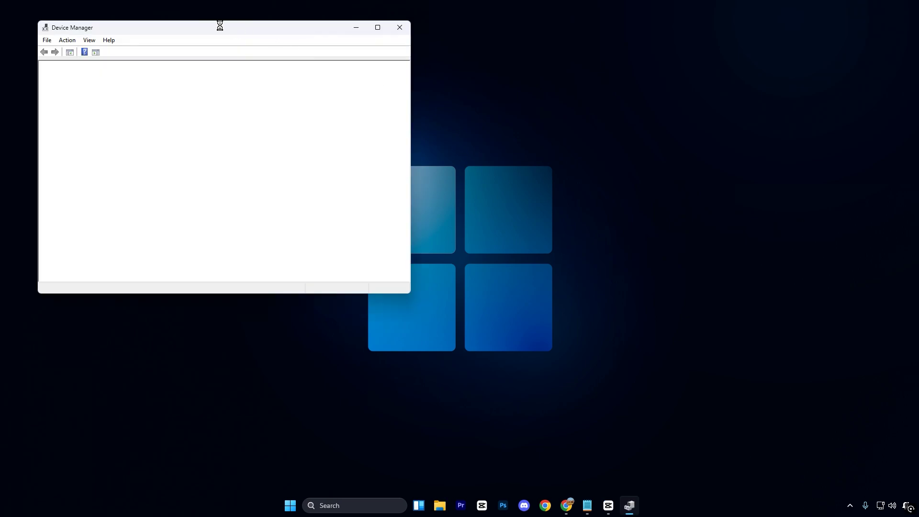
{"action": "left_click_drag", "start_coordinate": [194, 29], "coordinate": [375, 99]}
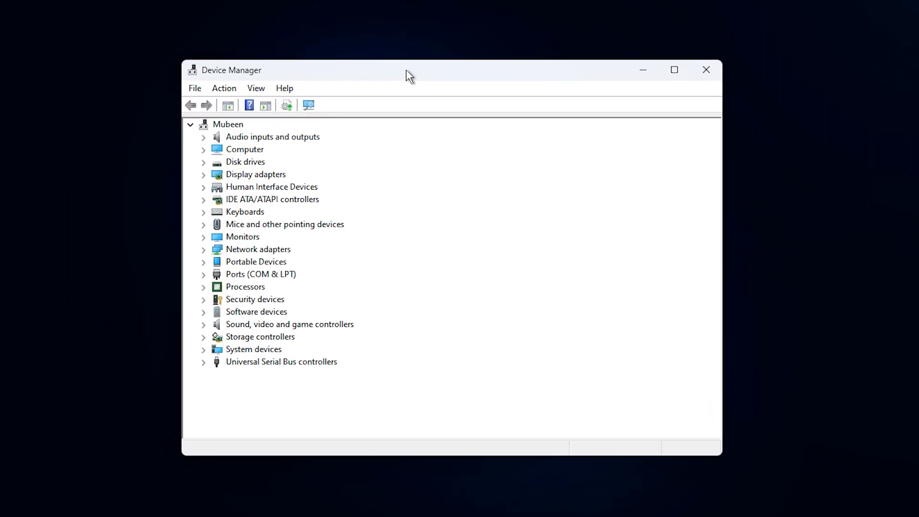
{"action": "double_click", "coordinate": [256, 162]}
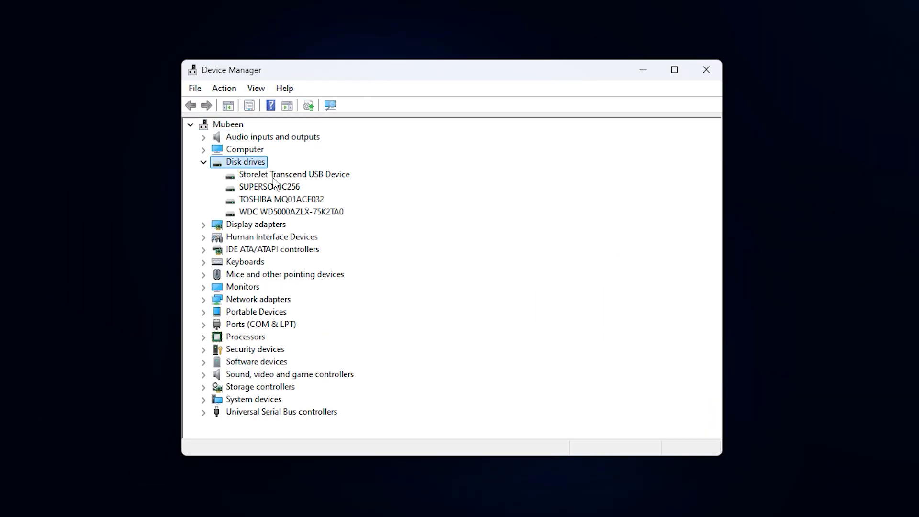
Step: Open the StoreJet Transcend USB Device properties to its Policies tab
{"action": "left_click", "coordinate": [274, 177]}
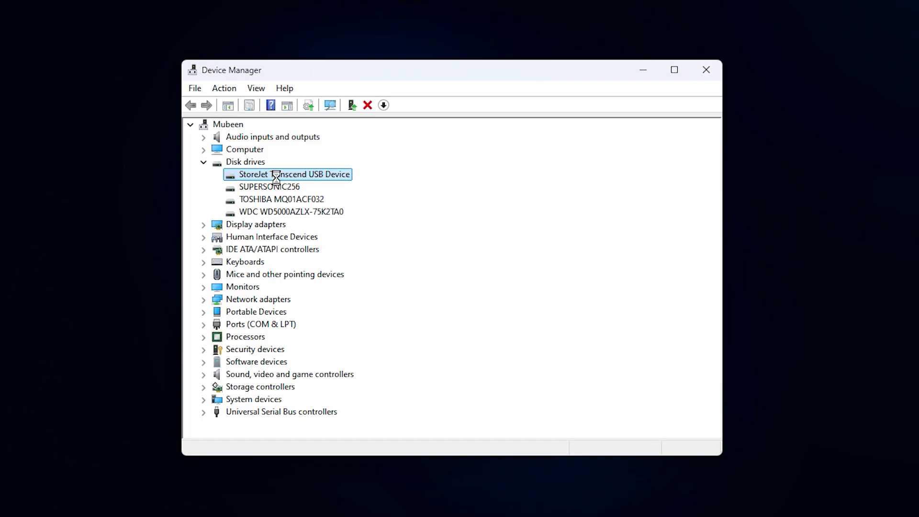
{"action": "double_click", "coordinate": [277, 178]}
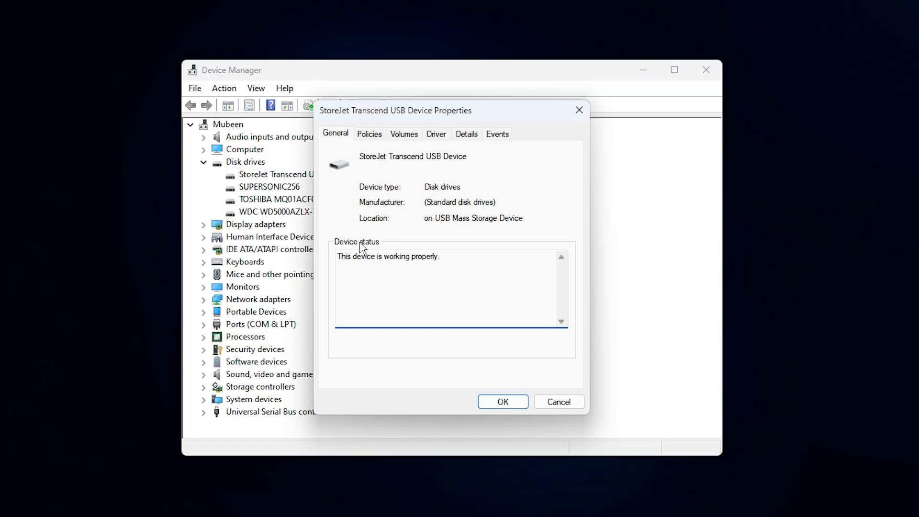
{"action": "left_click", "coordinate": [369, 134]}
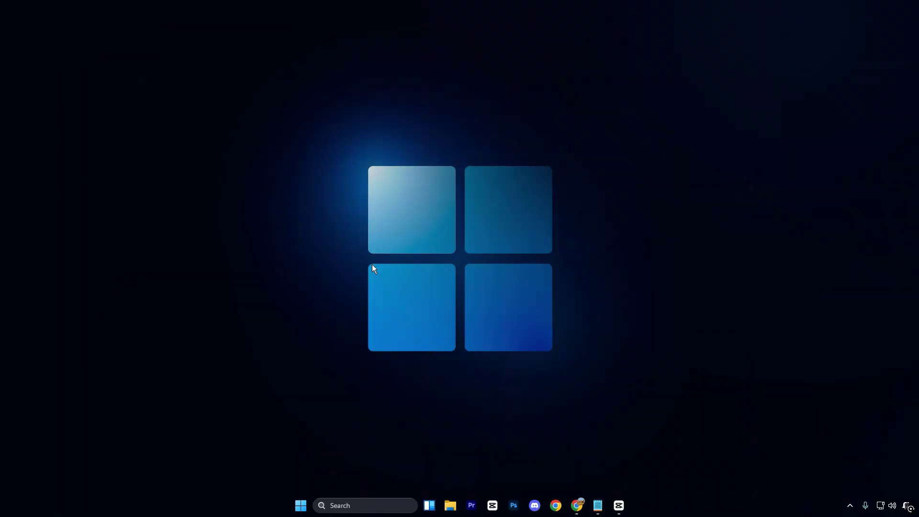
Step: Search 'gro' and launch Local Group Policy Editor, centred on screen
{"action": "left_click", "coordinate": [367, 507]}
{"action": "type", "text": "gro"}
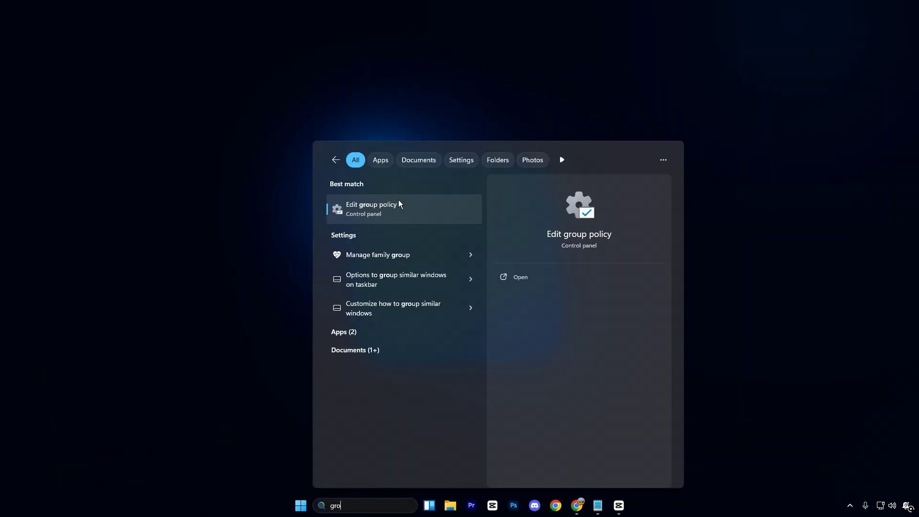
{"action": "left_click", "coordinate": [377, 209]}
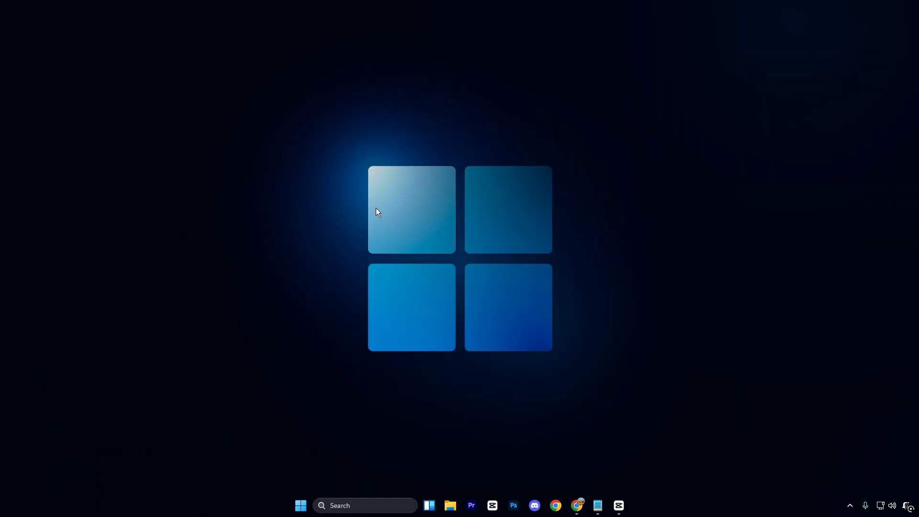
{"action": "left_click_drag", "start_coordinate": [248, 79], "coordinate": [467, 120]}
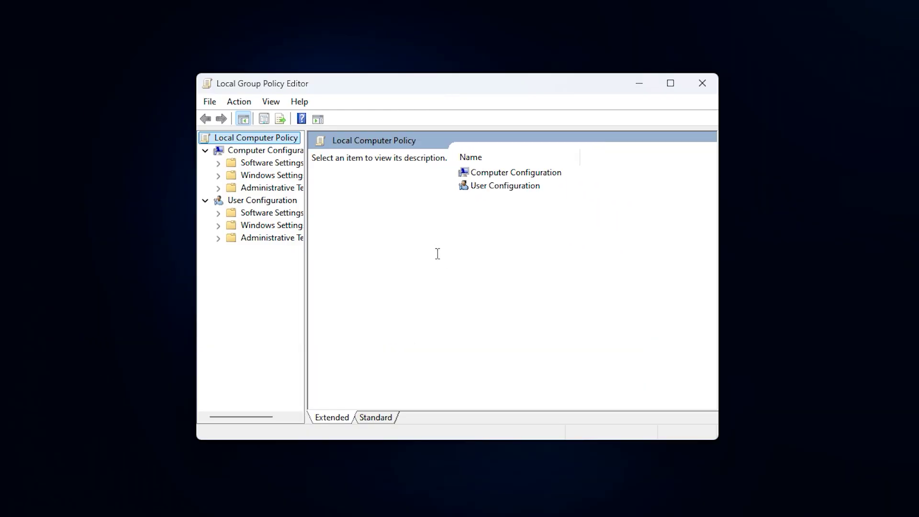
Step: Navigate Computer Configuration > Administrative Templates > Windows Components to the Search folder
{"action": "double_click", "coordinate": [522, 177]}
{"action": "double_click", "coordinate": [501, 200]}
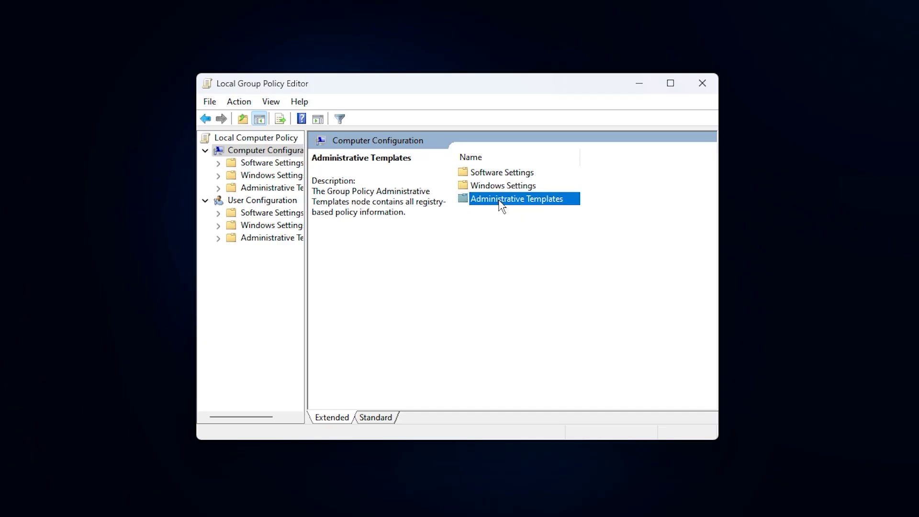
{"action": "double_click", "coordinate": [509, 267]}
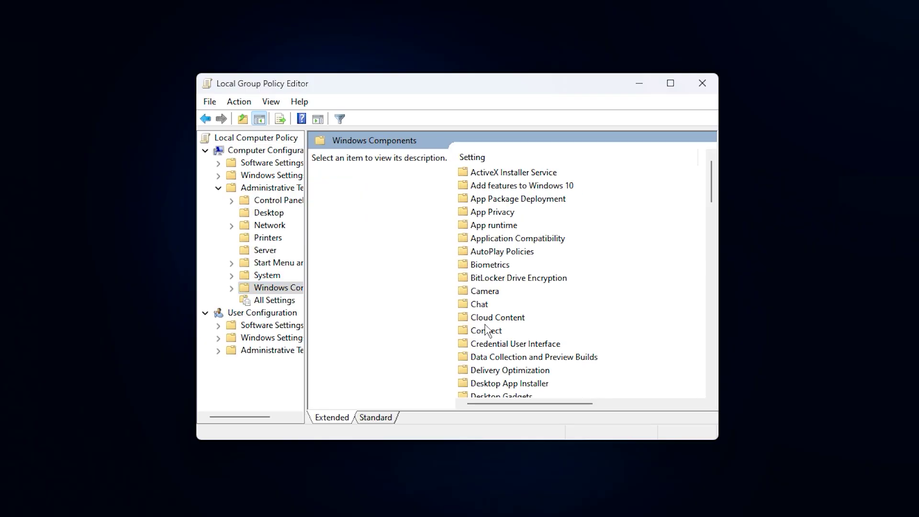
{"action": "scroll", "coordinate": [495, 335], "scroll_direction": "down", "scroll_amount": 5}
{"action": "scroll", "coordinate": [496, 335], "scroll_direction": "down", "scroll_amount": 6}
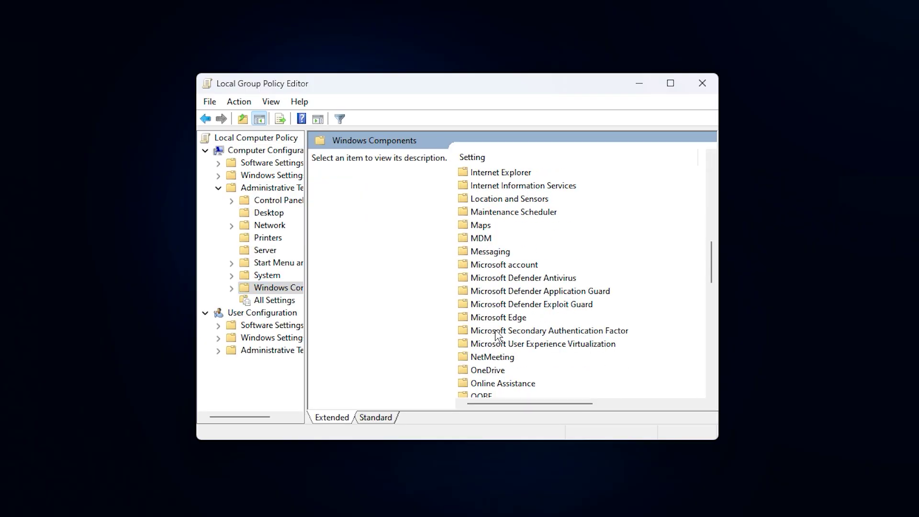
{"action": "scroll", "coordinate": [497, 335], "scroll_direction": "down", "scroll_amount": 3}
{"action": "double_click", "coordinate": [501, 356]}
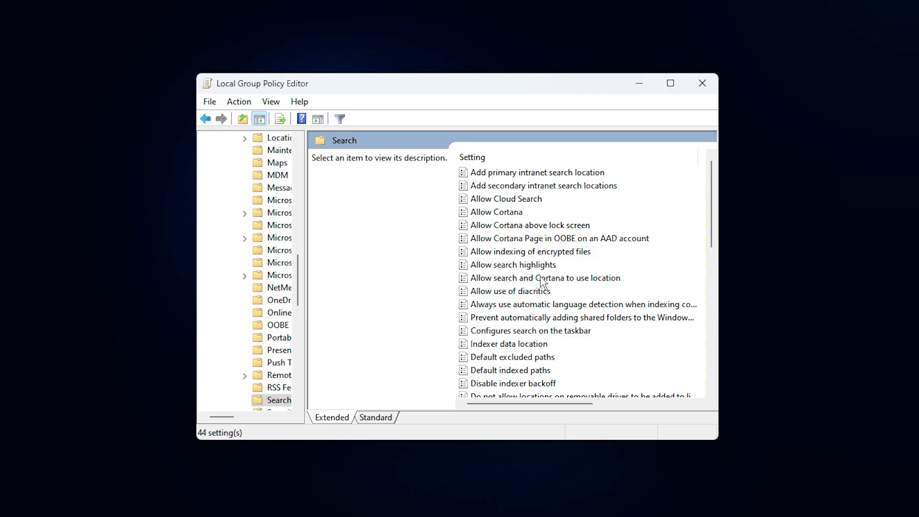
Step: Set the Allow indexing of encrypted files policy to Disabled and apply it
{"action": "left_click", "coordinate": [515, 253]}
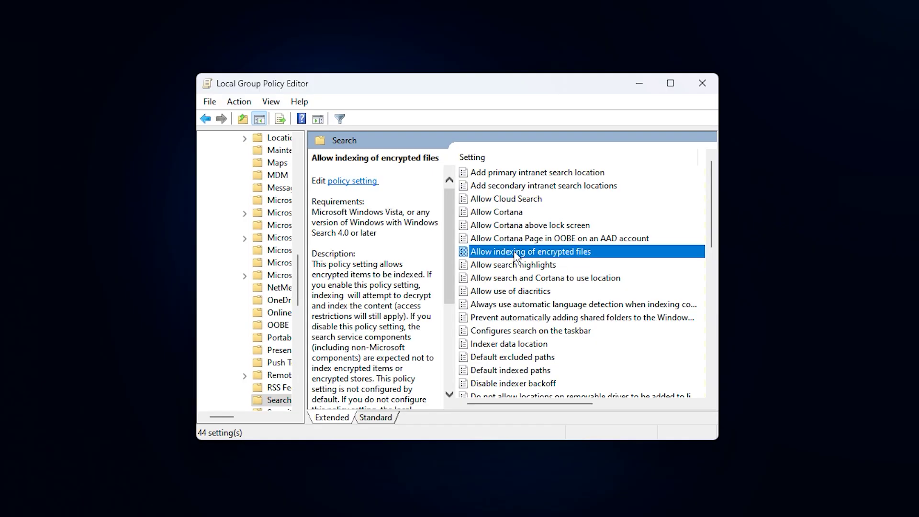
{"action": "double_click", "coordinate": [516, 254]}
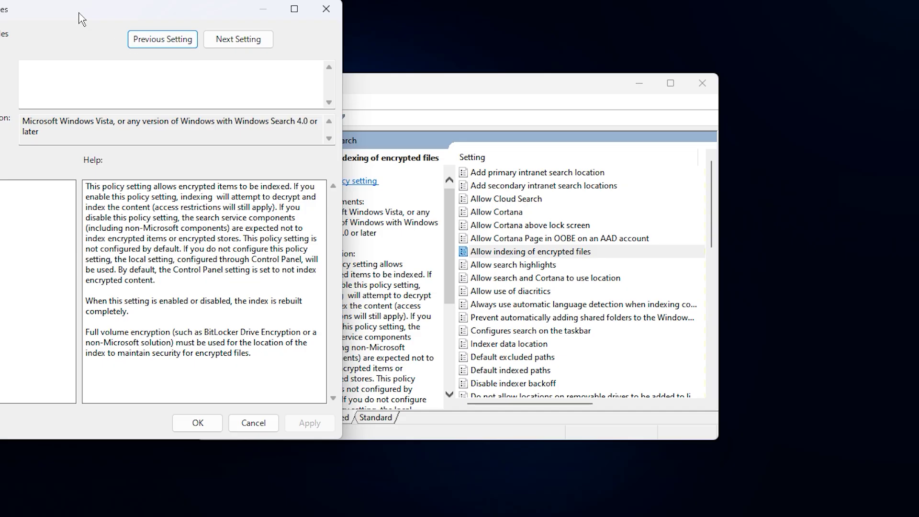
{"action": "left_click_drag", "start_coordinate": [79, 14], "coordinate": [564, 148]}
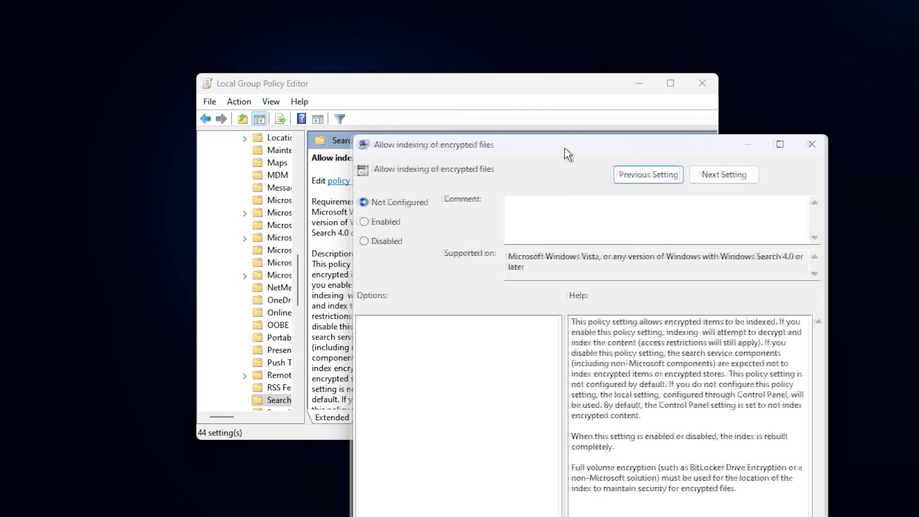
{"action": "left_click", "coordinate": [402, 243]}
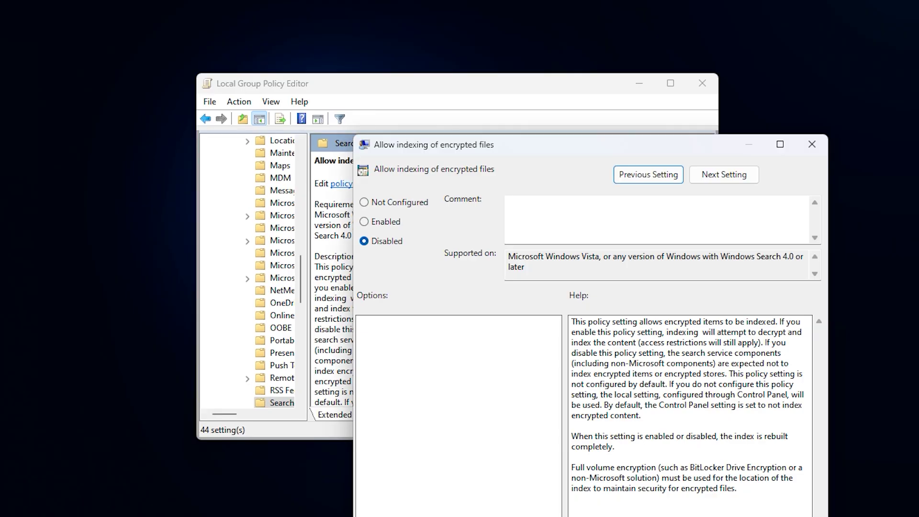
{"action": "key", "text": "Return"}
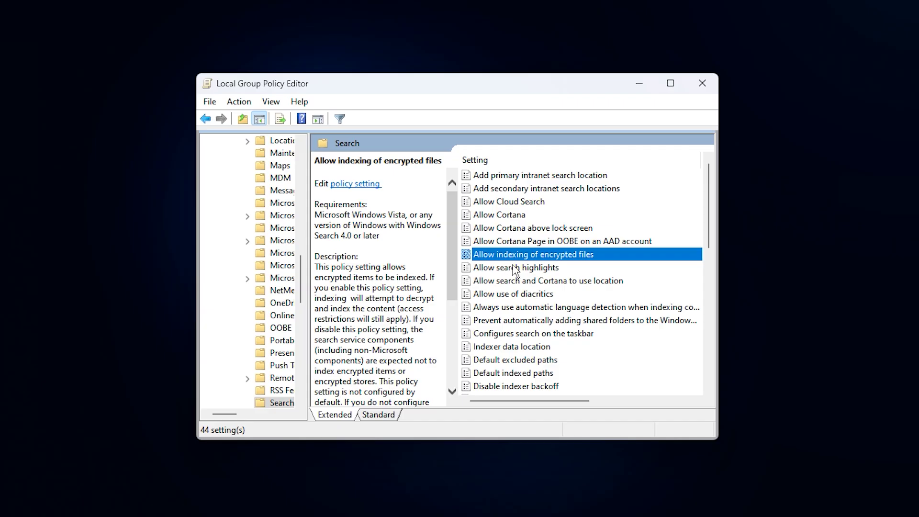
{"action": "scroll", "coordinate": [511, 292], "scroll_direction": "down", "scroll_amount": 2}
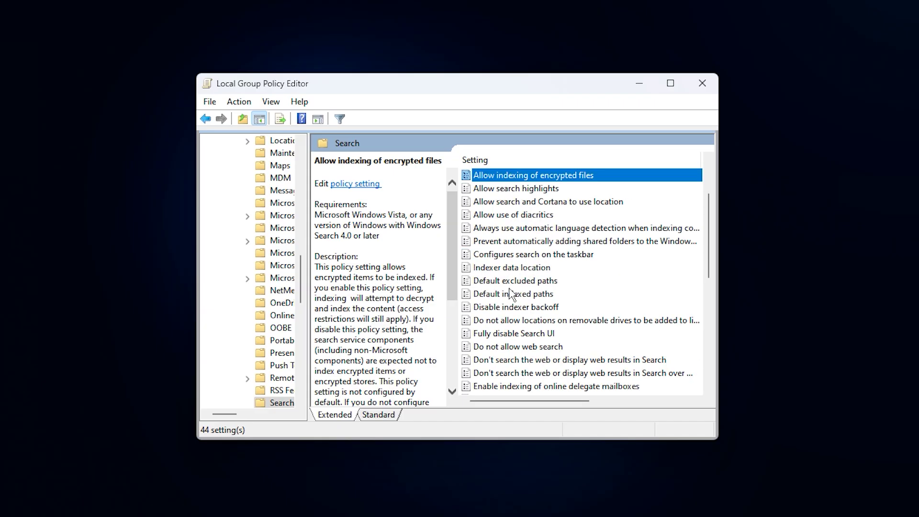
Step: Set Do not allow locations on removable drives to be added to libraries to Enabled
{"action": "left_click", "coordinate": [512, 328]}
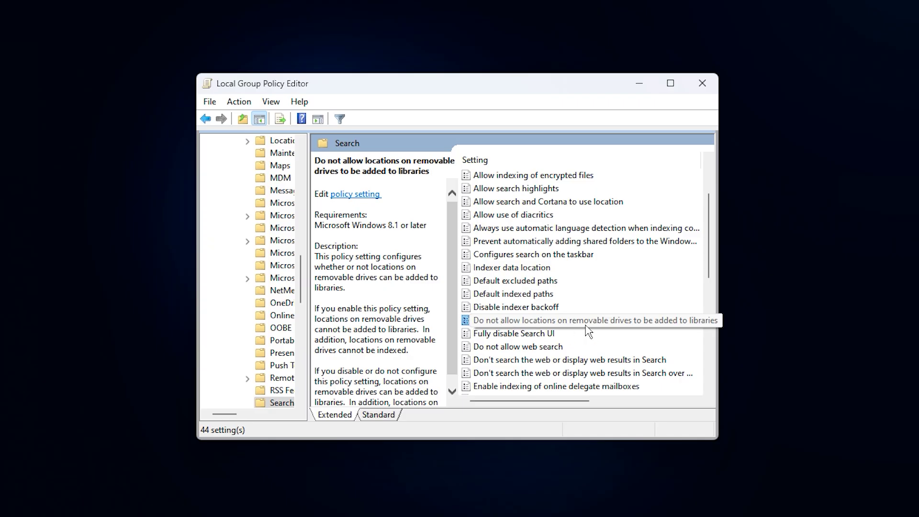
{"action": "double_click", "coordinate": [529, 324]}
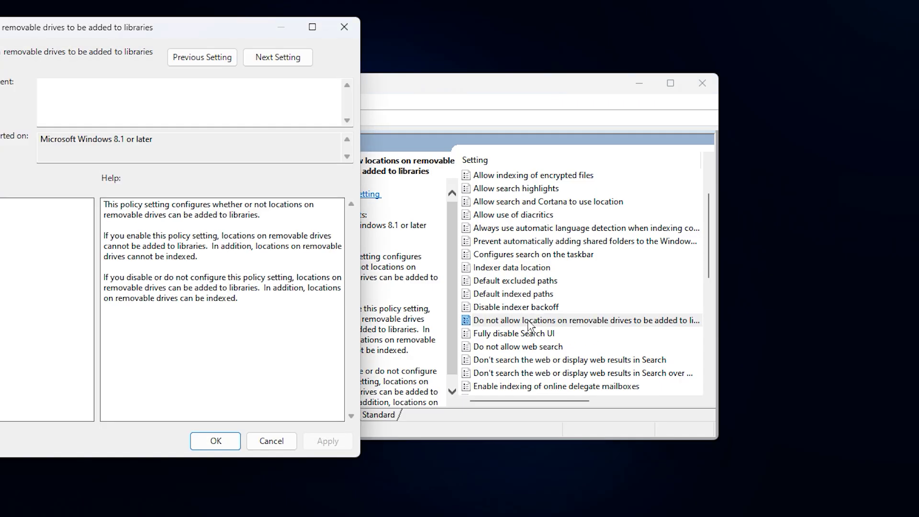
{"action": "left_click_drag", "start_coordinate": [95, 33], "coordinate": [573, 147]}
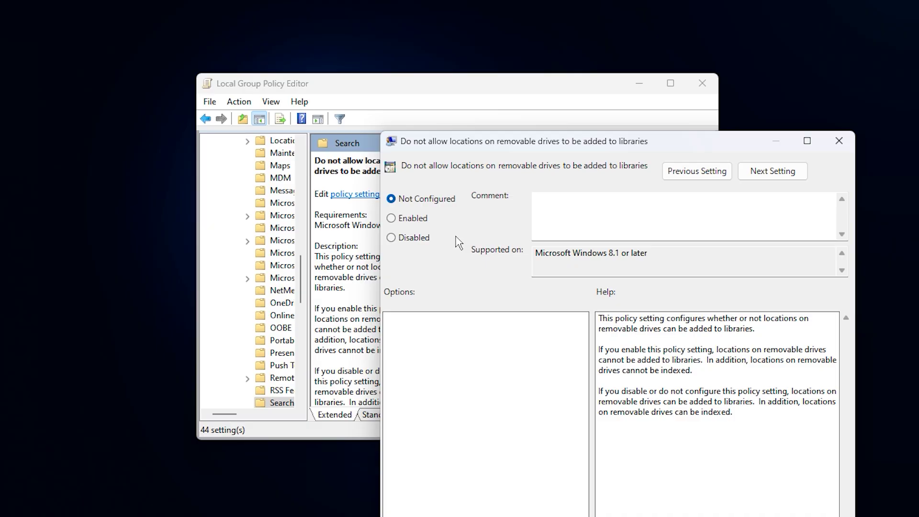
{"action": "left_click", "coordinate": [412, 218]}
{"action": "key", "text": "Return"}
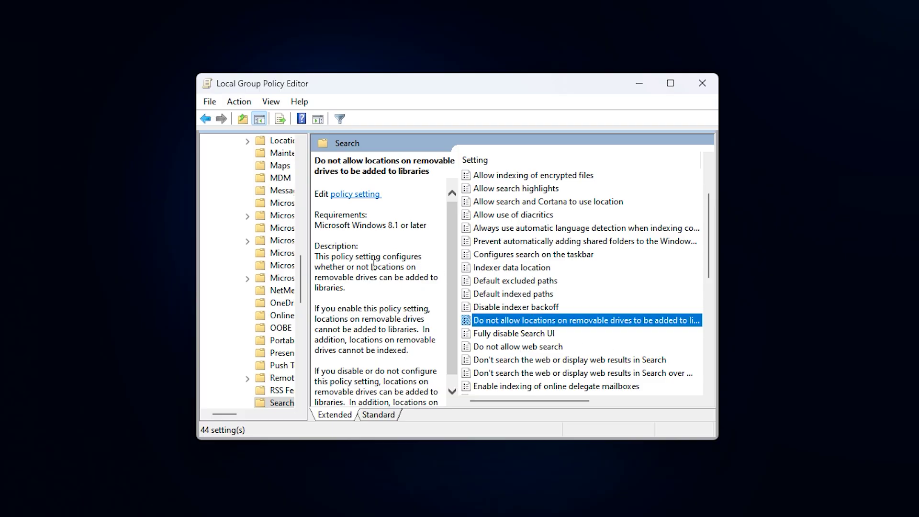
{"action": "scroll", "coordinate": [350, 327], "scroll_direction": "down", "scroll_amount": 1}
{"action": "scroll", "coordinate": [349, 327], "scroll_direction": "up", "scroll_amount": 1}
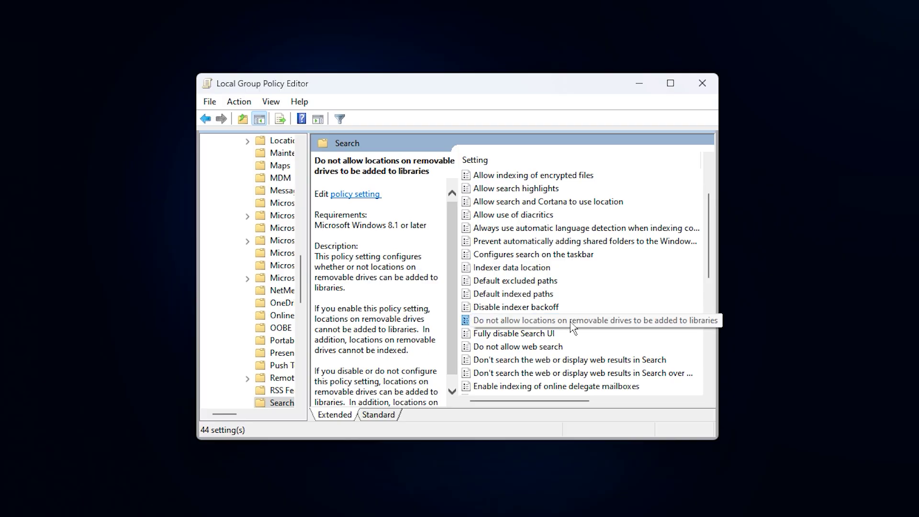
{"action": "scroll", "coordinate": [553, 331], "scroll_direction": "down", "scroll_amount": 1}
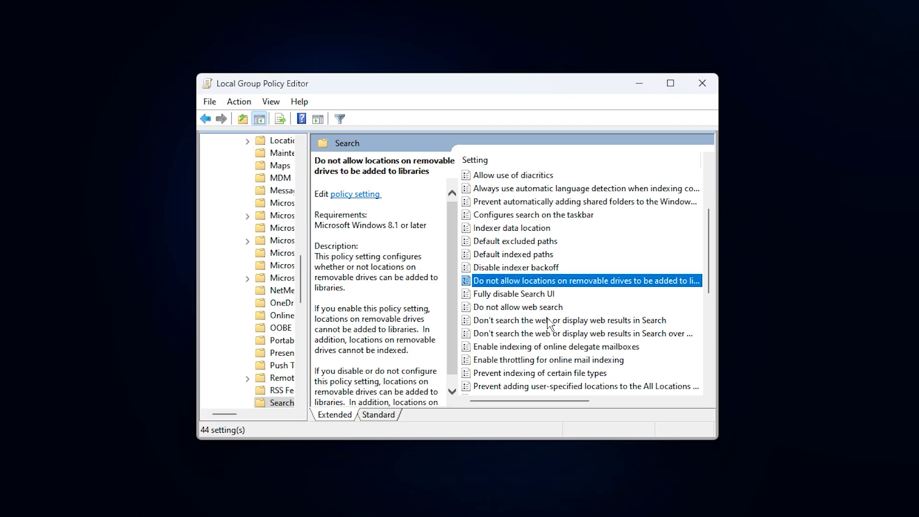
{"action": "scroll", "coordinate": [552, 316], "scroll_direction": "down", "scroll_amount": 1}
{"action": "scroll", "coordinate": [552, 316], "scroll_direction": "down", "scroll_amount": 1}
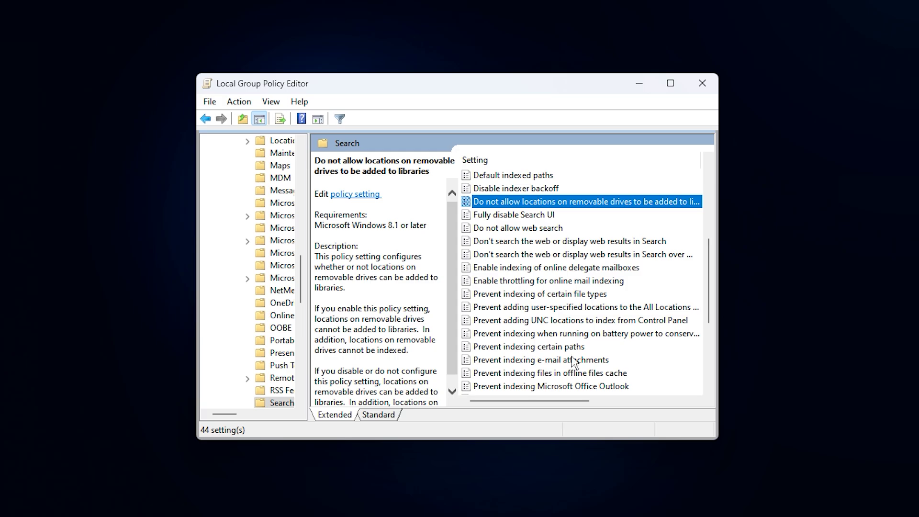
Step: Set Prevent indexing when running on battery power to conserve energy to Enabled
{"action": "left_click", "coordinate": [549, 336]}
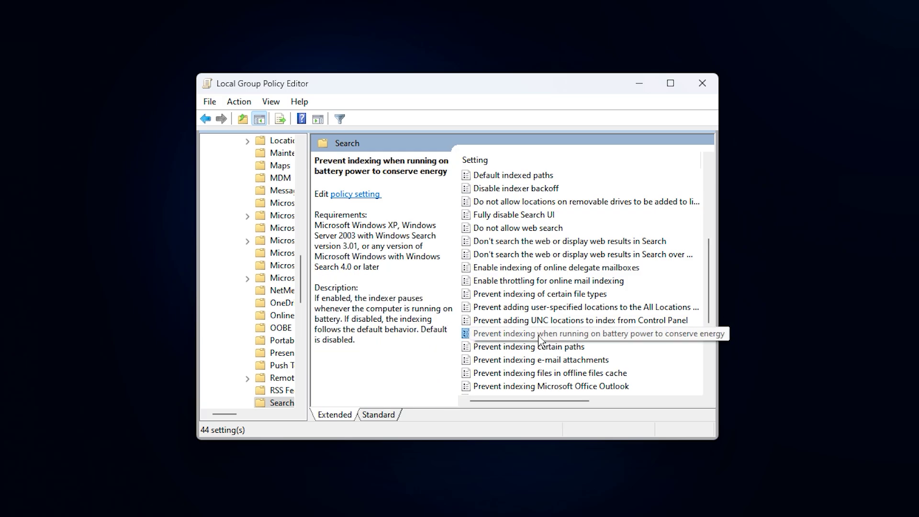
{"action": "double_click", "coordinate": [540, 337]}
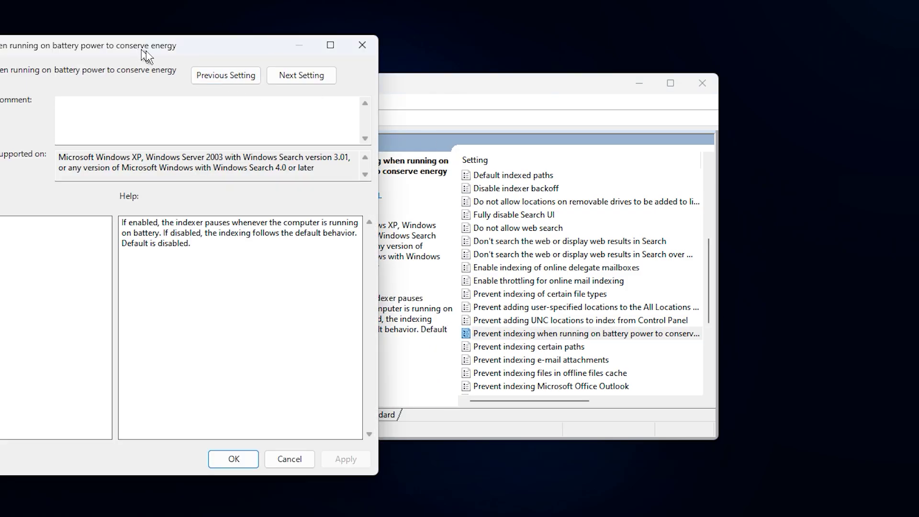
{"action": "left_click_drag", "start_coordinate": [146, 56], "coordinate": [631, 178]}
{"action": "left_click", "coordinate": [427, 248]}
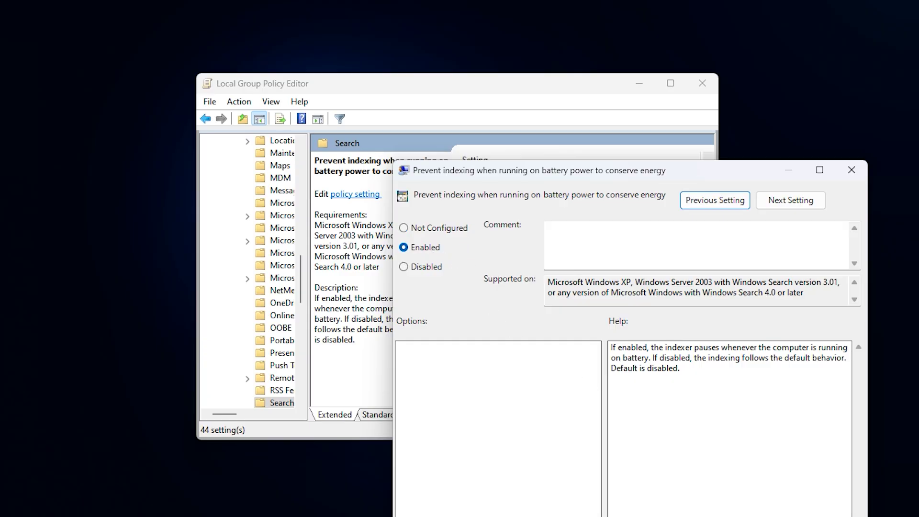
{"action": "key", "text": "Return"}
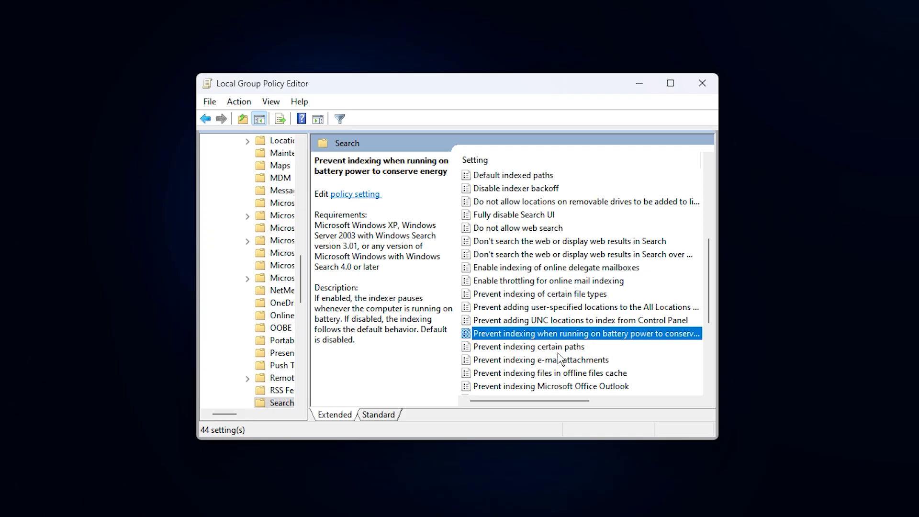
{"action": "scroll", "coordinate": [560, 358], "scroll_direction": "down", "scroll_amount": 3}
{"action": "scroll", "coordinate": [558, 358], "scroll_direction": "up", "scroll_amount": 5}
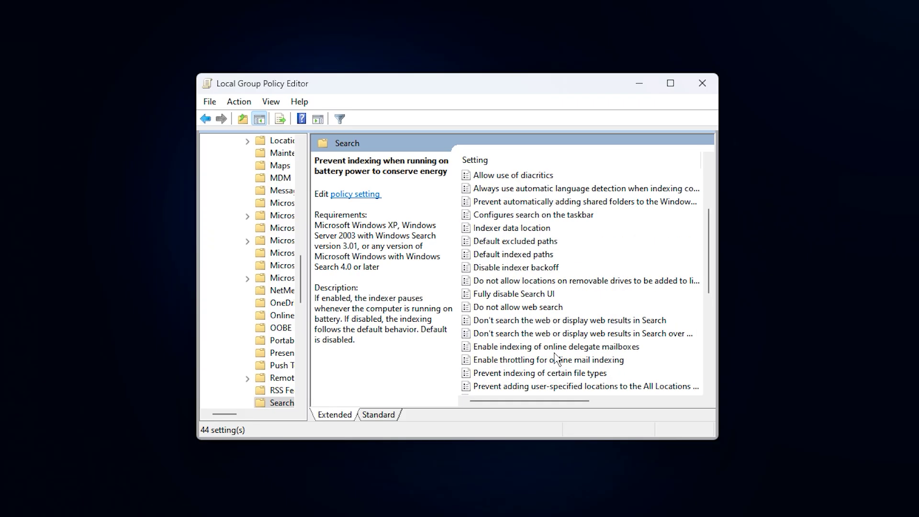
{"action": "scroll", "coordinate": [557, 359], "scroll_direction": "up", "scroll_amount": 3}
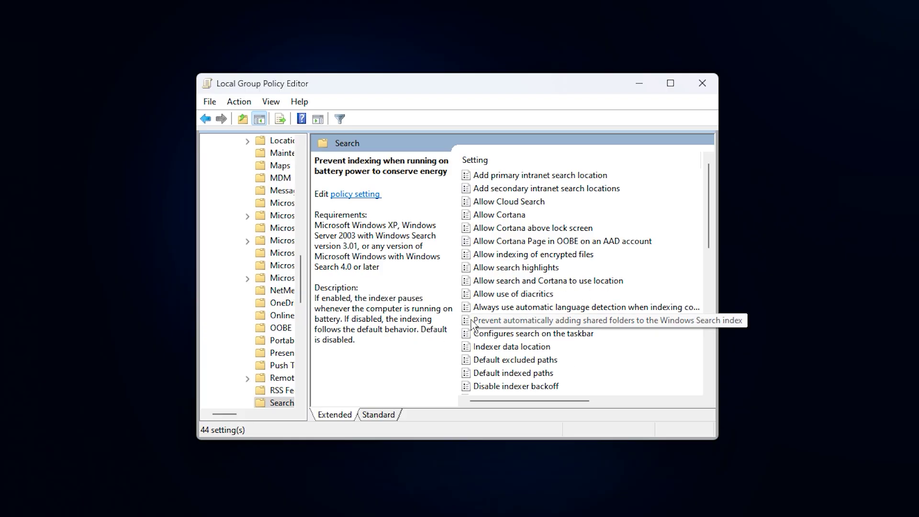
{"action": "scroll", "coordinate": [473, 324], "scroll_direction": "down", "scroll_amount": 3}
{"action": "scroll", "coordinate": [473, 325], "scroll_direction": "down", "scroll_amount": 2}
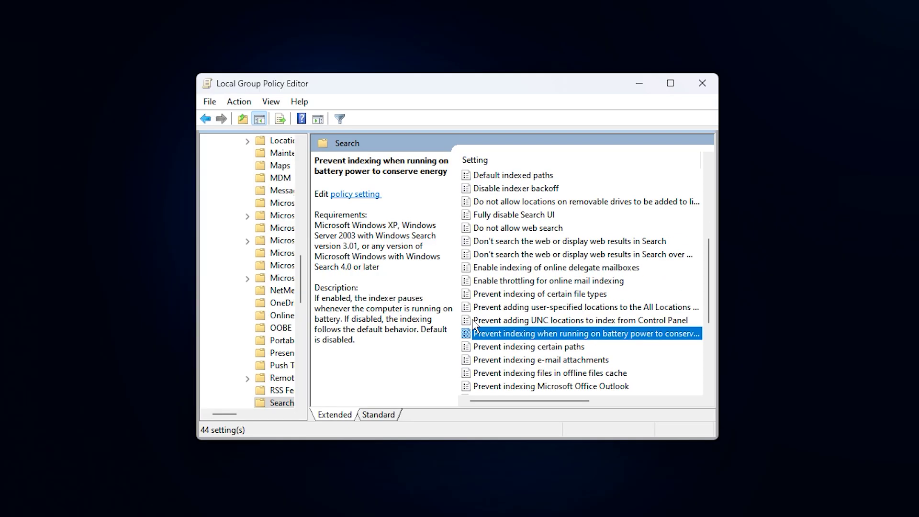